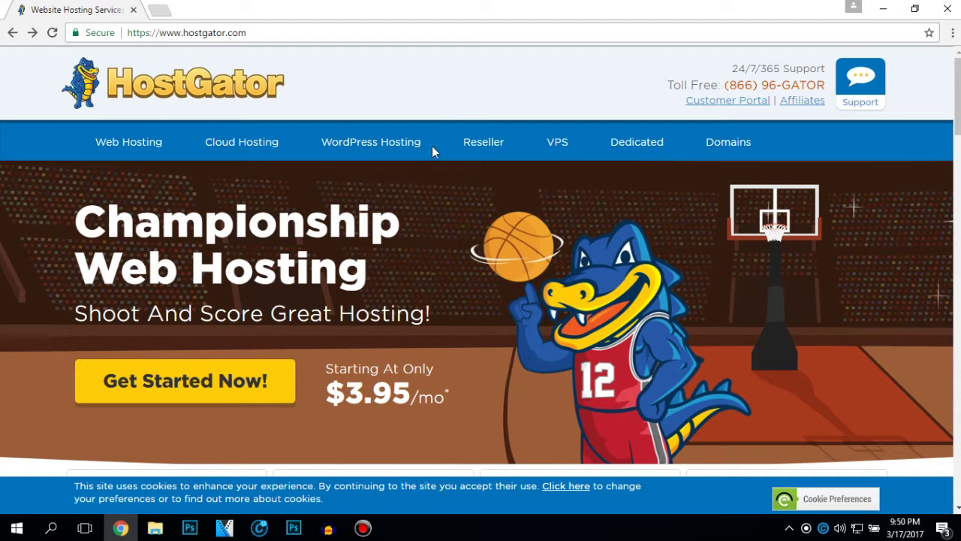
- Scroll down the HostGator homepage toward the footer's affiliate links
{"action": "scroll", "coordinate": [418, 164], "scroll_direction": "down", "scroll_amount": 10}
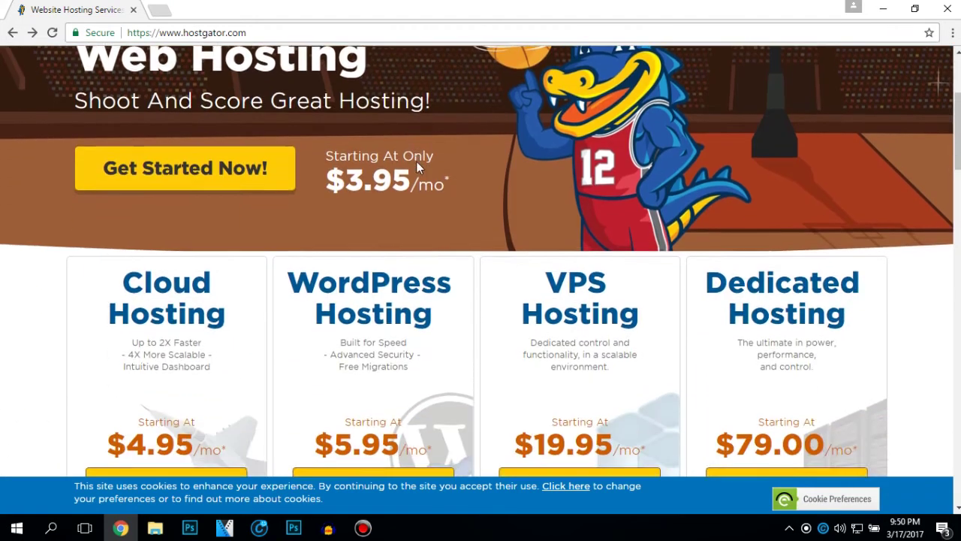
{"action": "scroll", "coordinate": [419, 166], "scroll_direction": "down", "scroll_amount": 8}
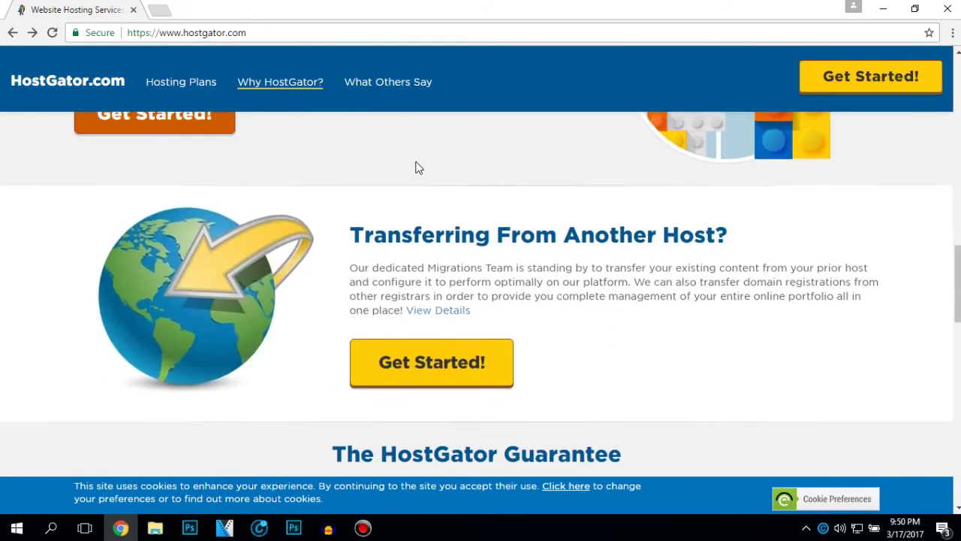
{"action": "scroll", "coordinate": [419, 167], "scroll_direction": "down", "scroll_amount": 10}
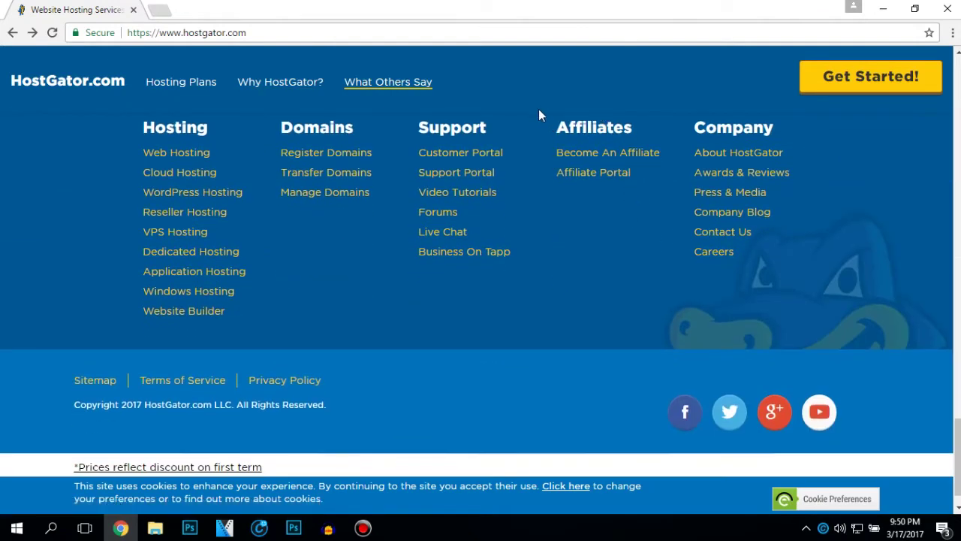
{"action": "left_click", "coordinate": [580, 152]}
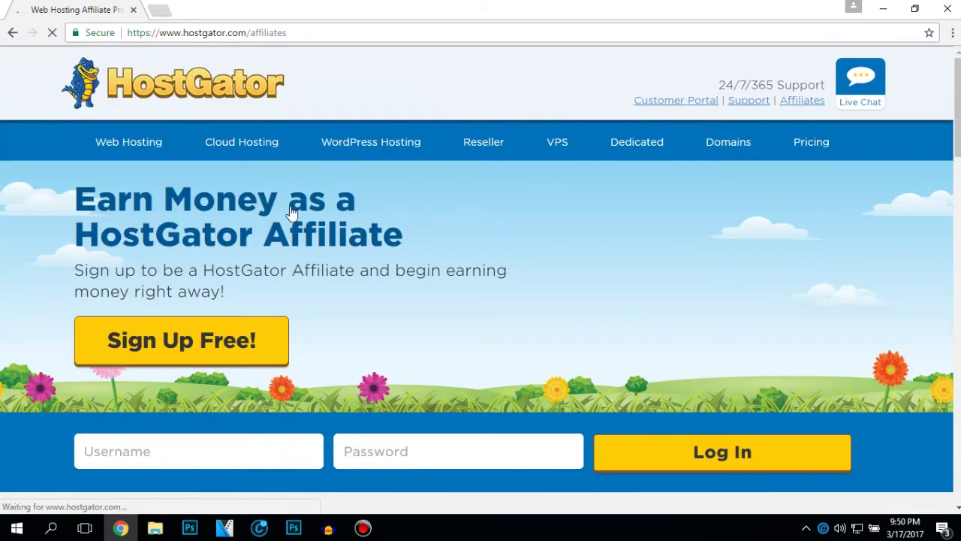
{"action": "scroll", "coordinate": [267, 210], "scroll_direction": "down", "scroll_amount": 1}
{"action": "scroll", "coordinate": [266, 209], "scroll_direction": "down", "scroll_amount": 5}
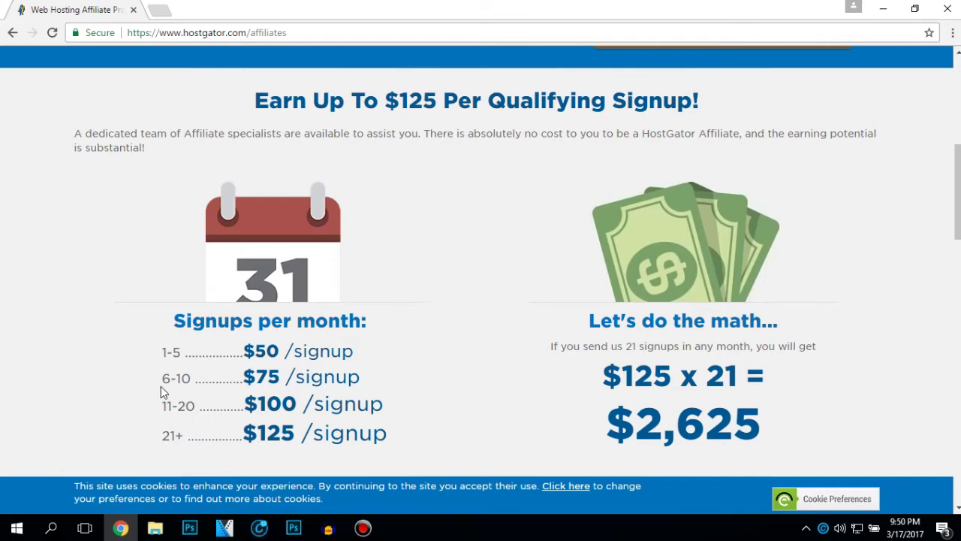
{"action": "scroll", "coordinate": [384, 306], "scroll_direction": "up", "scroll_amount": 4}
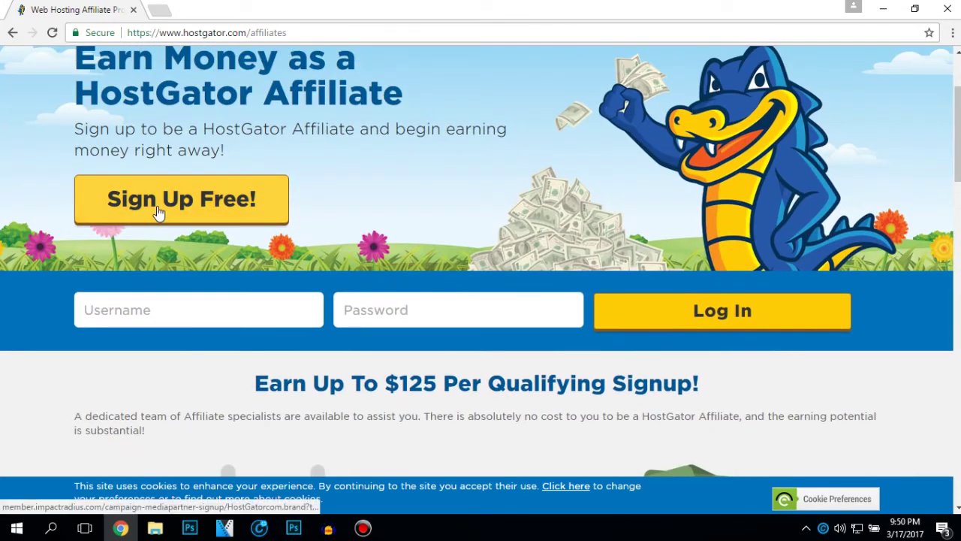
- Start the free signup, keep English, and enter account name exlantech with website youtube.com
{"action": "left_click", "coordinate": [157, 207]}
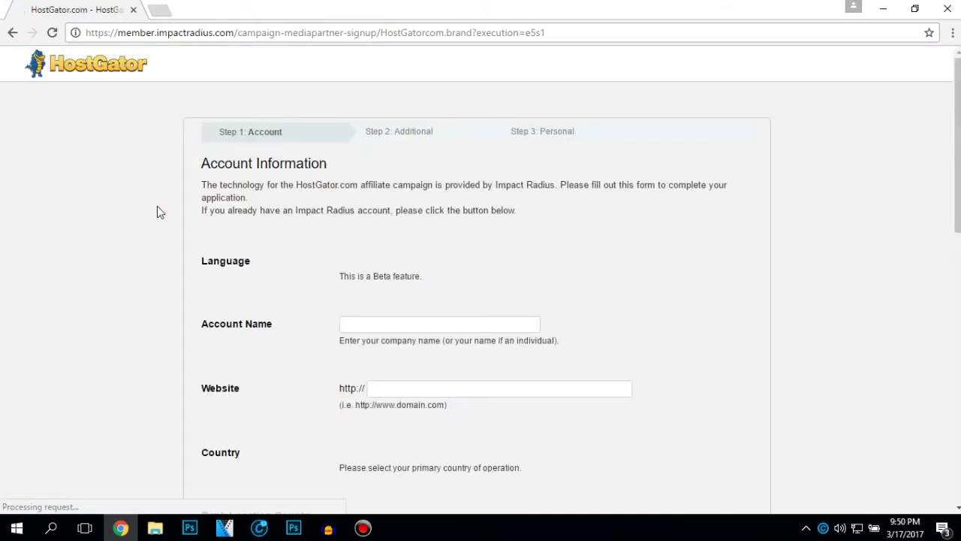
{"action": "left_click", "coordinate": [406, 288]}
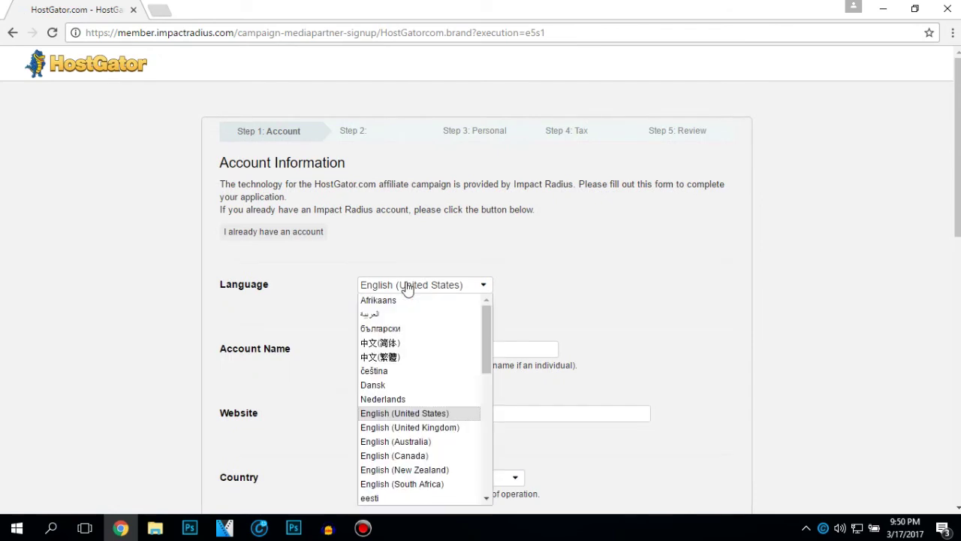
{"action": "scroll", "coordinate": [423, 348], "scroll_direction": "down", "scroll_amount": 2}
{"action": "left_click", "coordinate": [386, 343]}
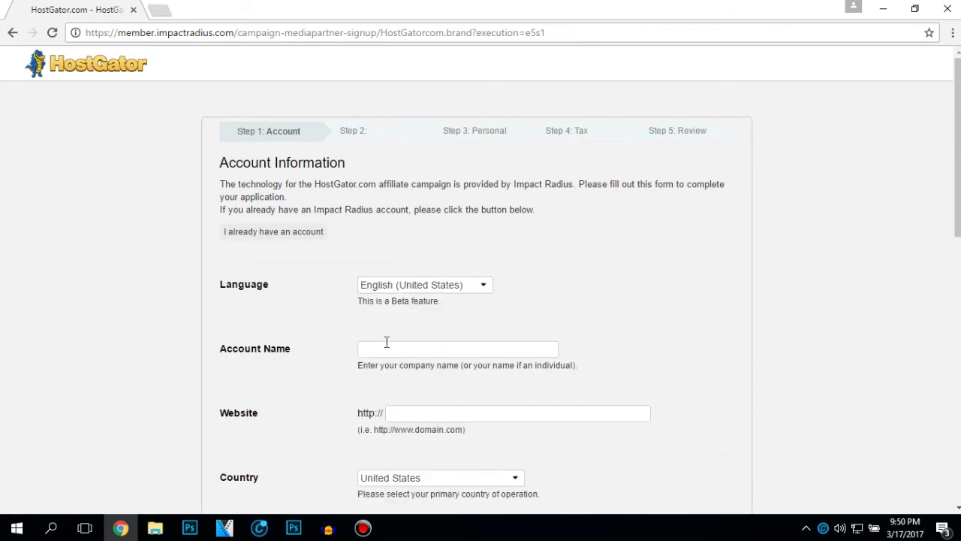
{"action": "type", "text": "exlantech"}
{"action": "key", "text": "Tab"}
{"action": "type", "text": "youtube.com"}
- Set the account's country to Serbia
{"action": "scroll", "coordinate": [620, 242], "scroll_direction": "down", "scroll_amount": 1}
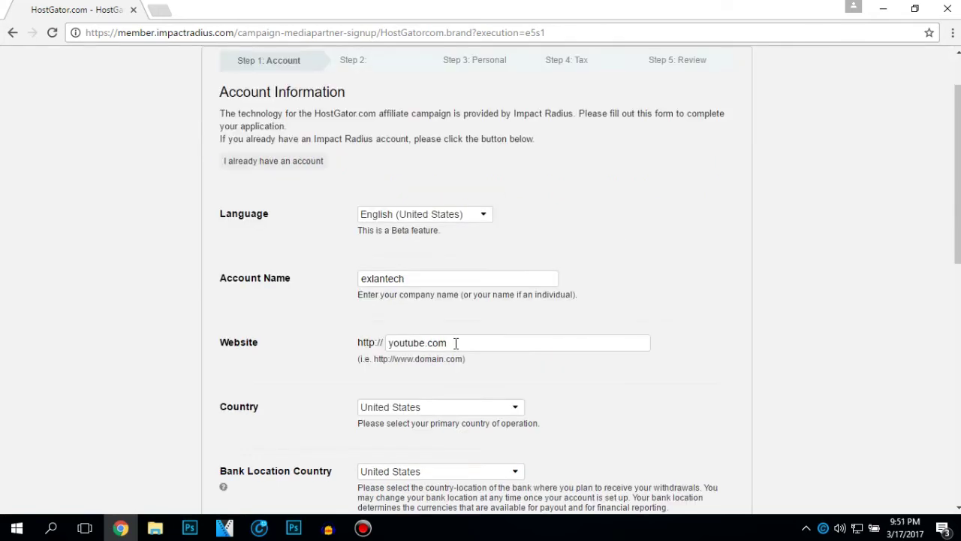
{"action": "scroll", "coordinate": [455, 342], "scroll_direction": "down", "scroll_amount": 1}
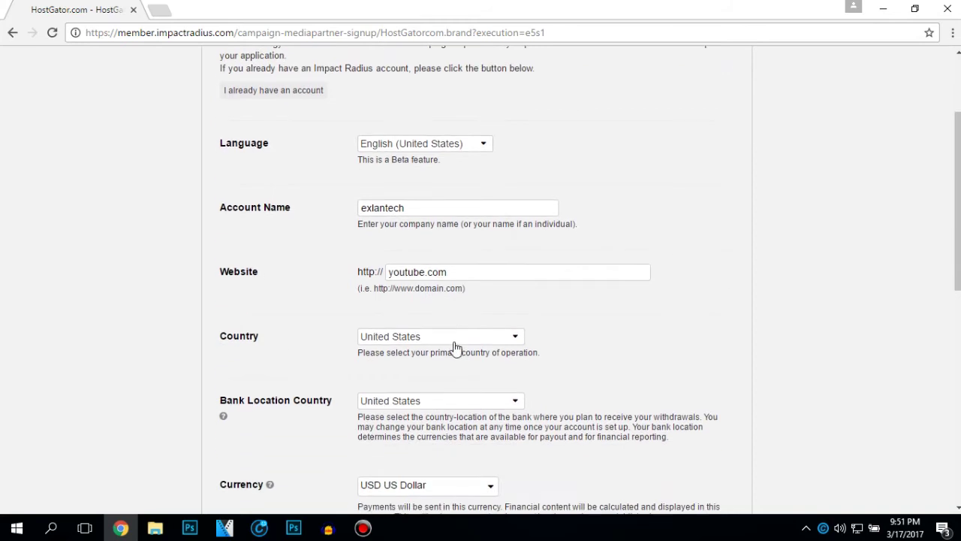
{"action": "left_click", "coordinate": [443, 337]}
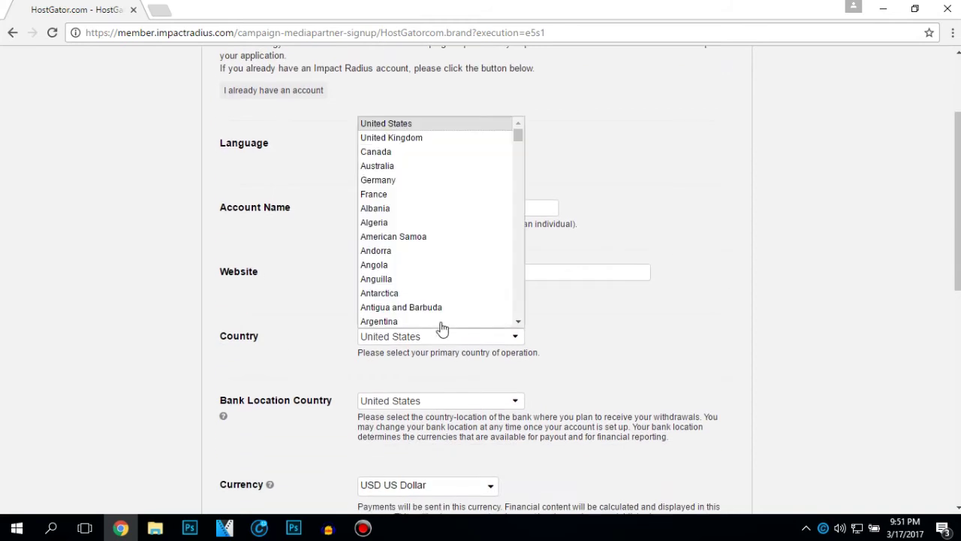
{"action": "scroll", "coordinate": [436, 250], "scroll_direction": "down", "scroll_amount": 15}
{"action": "scroll", "coordinate": [437, 250], "scroll_direction": "down", "scroll_amount": 16}
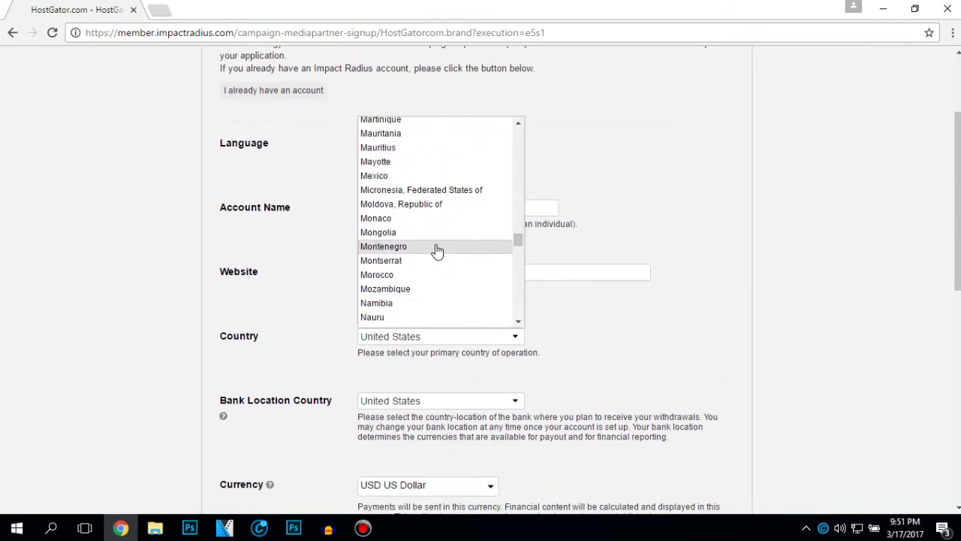
{"action": "scroll", "coordinate": [437, 250], "scroll_direction": "down", "scroll_amount": 3}
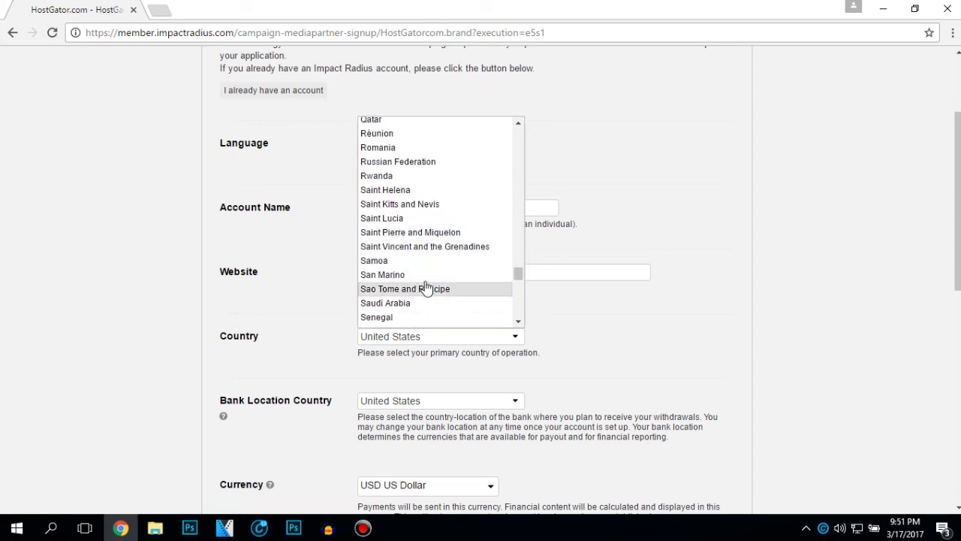
{"action": "type", "text": "ser"}
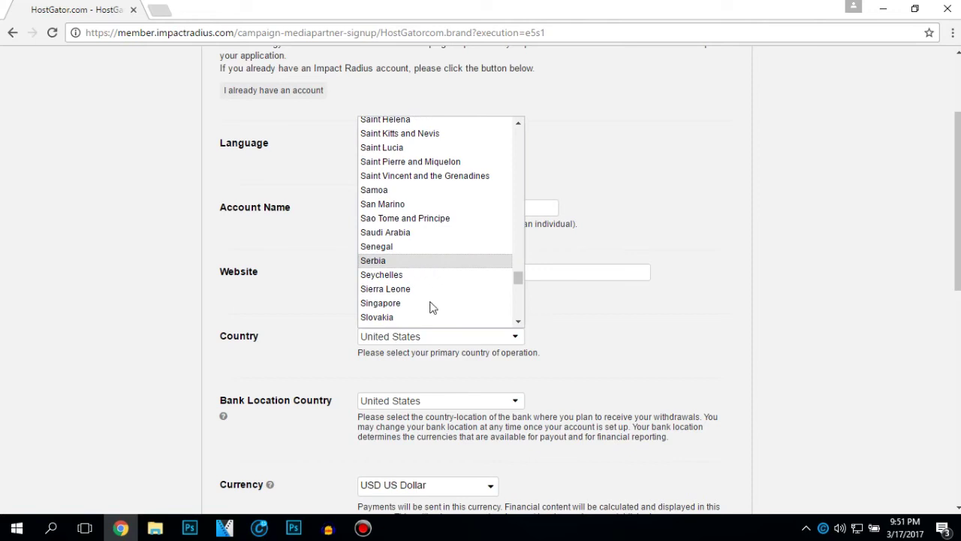
{"action": "key", "text": "Return"}
- Choose USD US Dollar as currency and United States as bank location
{"action": "scroll", "coordinate": [429, 339], "scroll_direction": "down", "scroll_amount": 1}
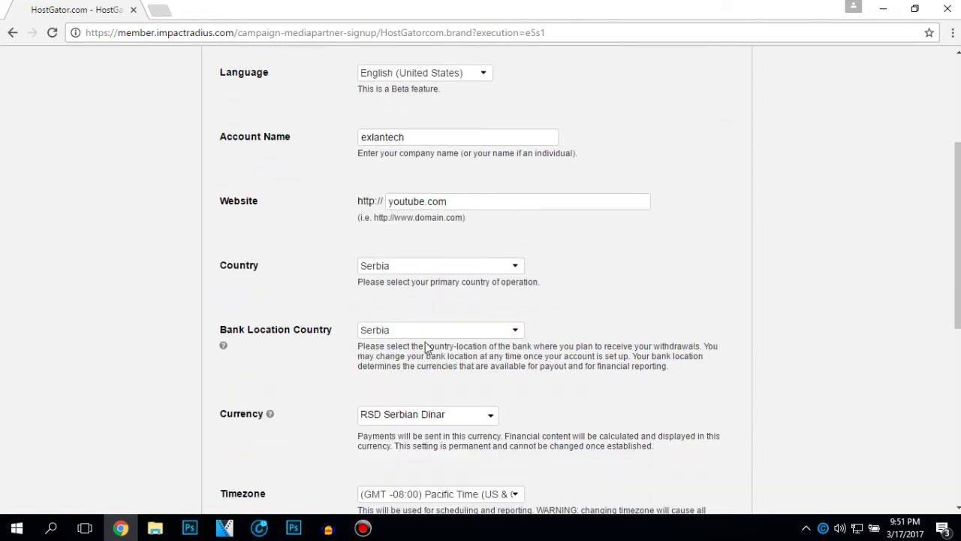
{"action": "left_click", "coordinate": [420, 413]}
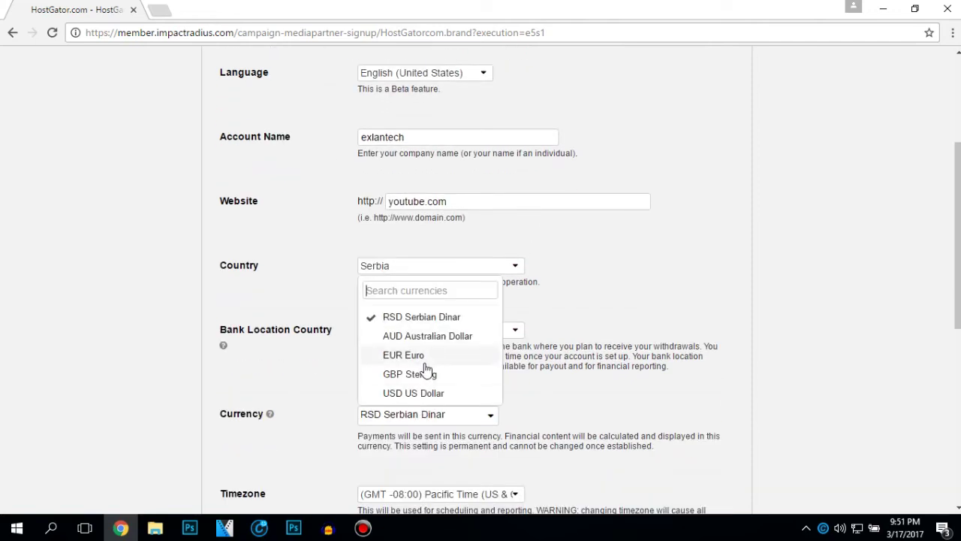
{"action": "left_click", "coordinate": [418, 393]}
{"action": "left_click", "coordinate": [425, 331]}
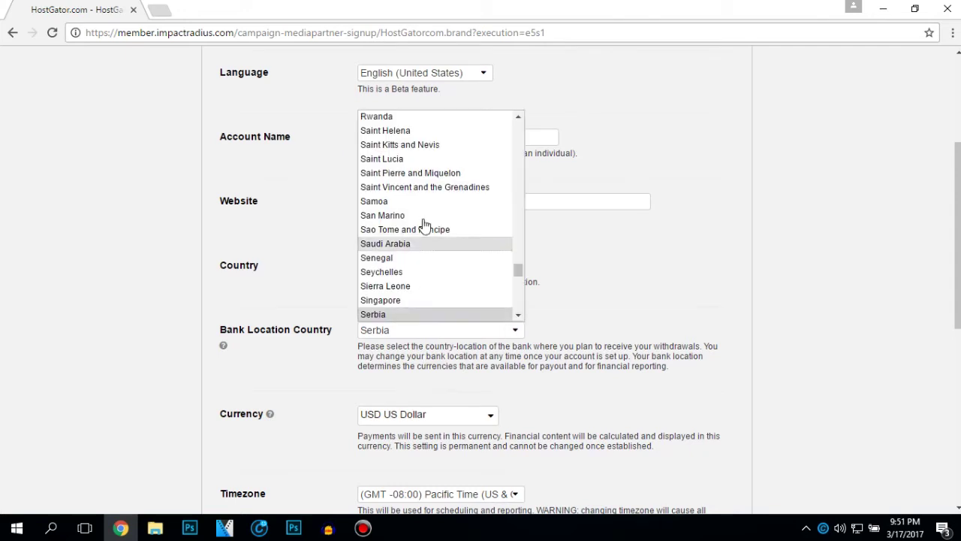
{"action": "scroll", "coordinate": [480, 248], "scroll_direction": "up", "scroll_amount": 10}
{"action": "left_click_drag", "start_coordinate": [518, 242], "coordinate": [457, 126]}
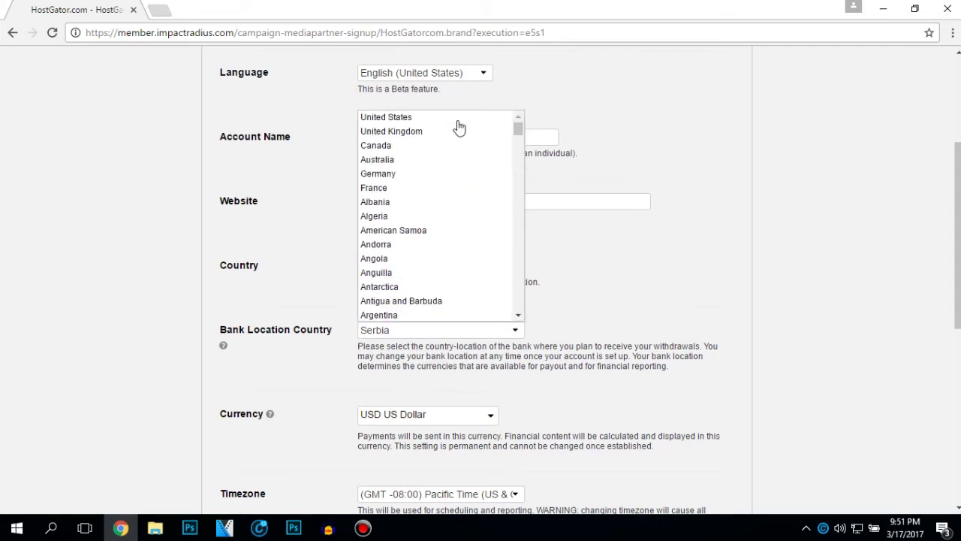
{"action": "left_click", "coordinate": [453, 118]}
- Pick a GMT+01:00 timezone and submit the account step
{"action": "scroll", "coordinate": [367, 289], "scroll_direction": "down", "scroll_amount": 2}
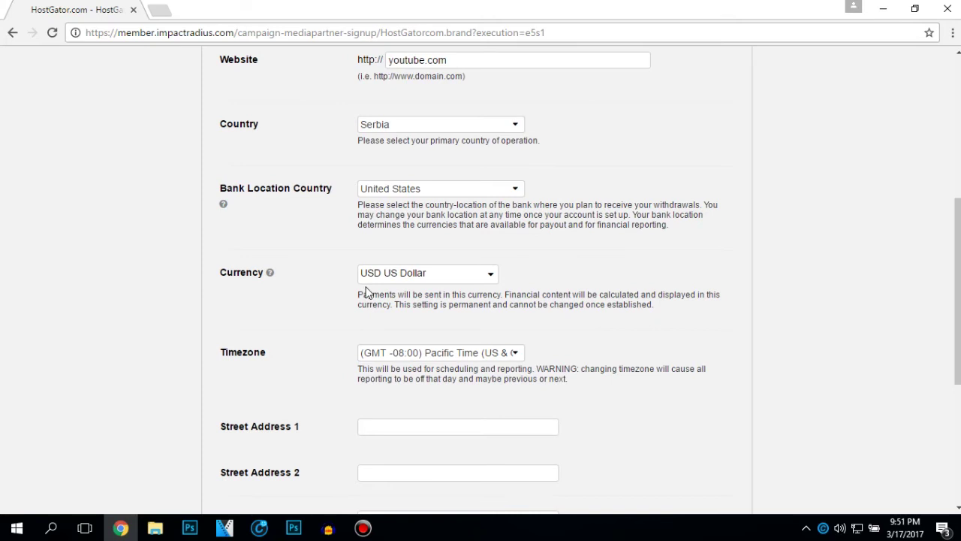
{"action": "scroll", "coordinate": [367, 292], "scroll_direction": "down", "scroll_amount": 1}
{"action": "left_click", "coordinate": [420, 282]}
{"action": "left_click_drag", "start_coordinate": [518, 304], "coordinate": [448, 369]}
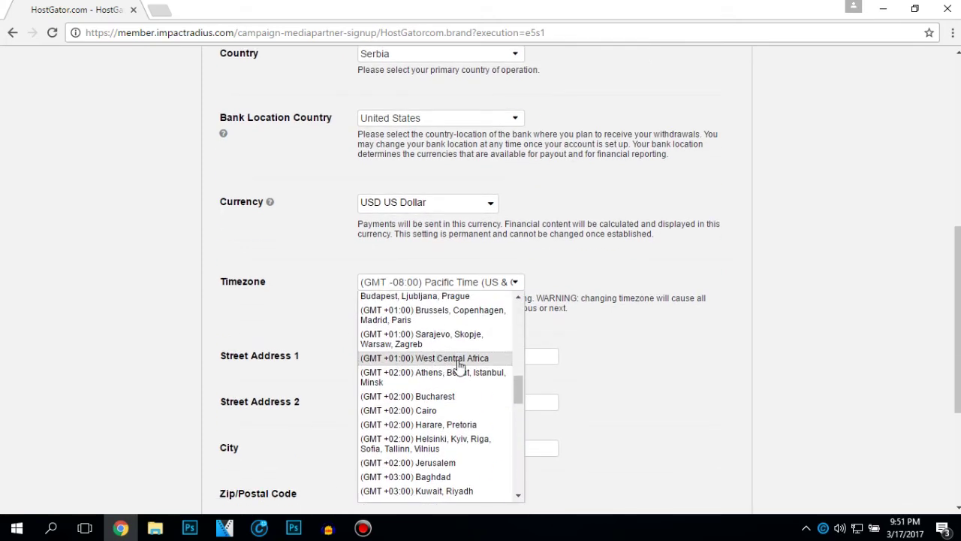
{"action": "left_click", "coordinate": [458, 377]}
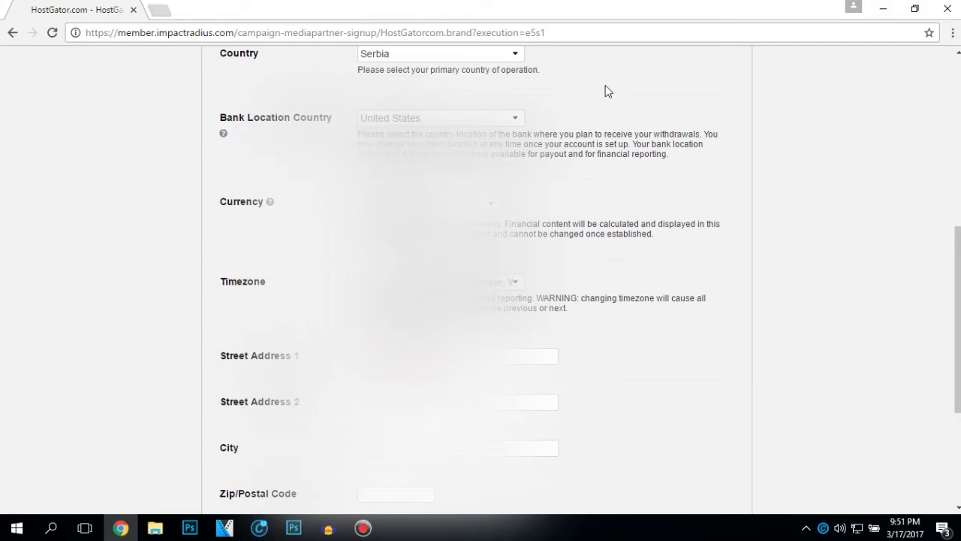
{"action": "scroll", "coordinate": [511, 361], "scroll_direction": "down", "scroll_amount": 1}
{"action": "scroll", "coordinate": [533, 319], "scroll_direction": "down", "scroll_amount": 1}
{"action": "left_click", "coordinate": [253, 448]}
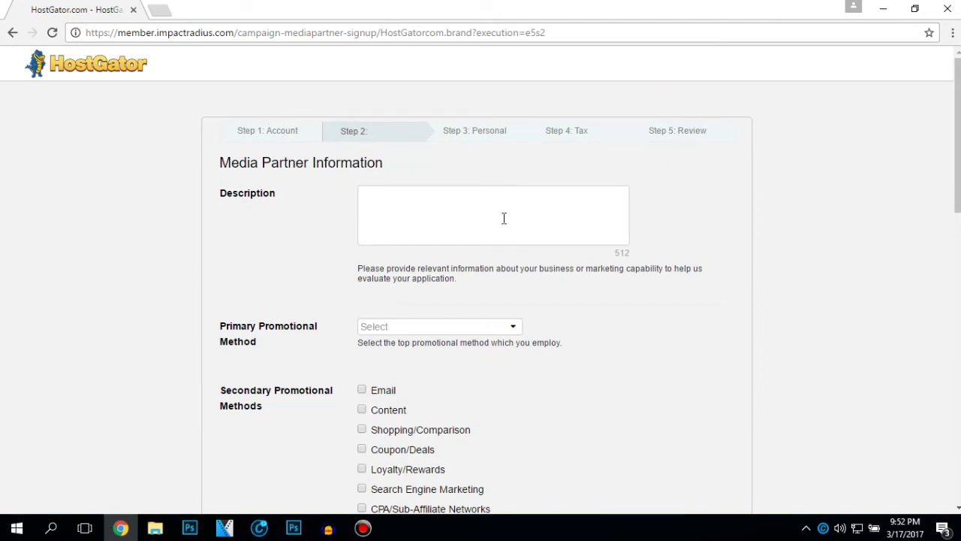
- Paste the business description and make Social Media/Influencer the primary promotional method
{"action": "type", "text": "Hello,I would like to create affiliates from my youtube channel.I will be posting tutorials about affiliate marketing, graphic design,video editing.Also I will open a blog soon where I will be uploading also content about the already named stuff."}
{"action": "left_click", "coordinate": [405, 326]}
{"action": "left_click", "coordinate": [412, 324]}
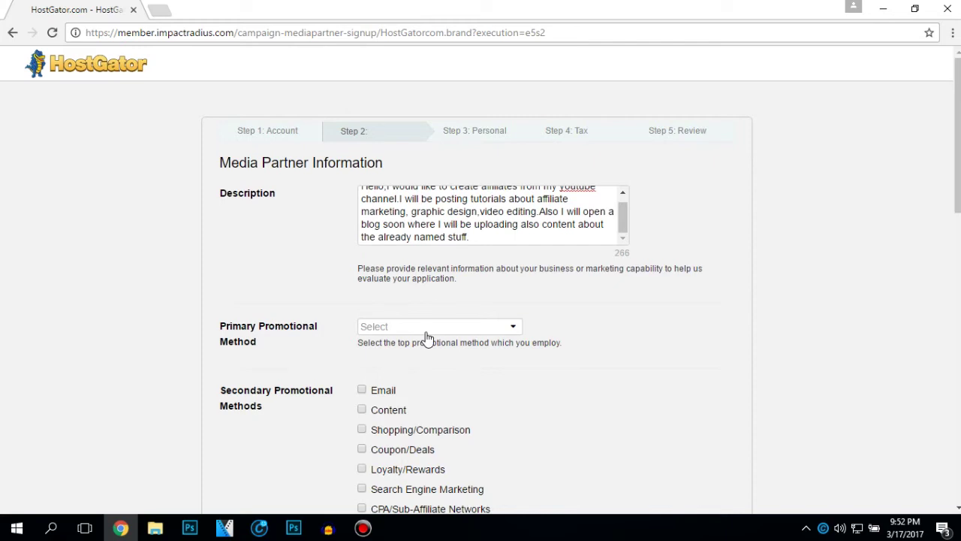
{"action": "left_click", "coordinate": [427, 331]}
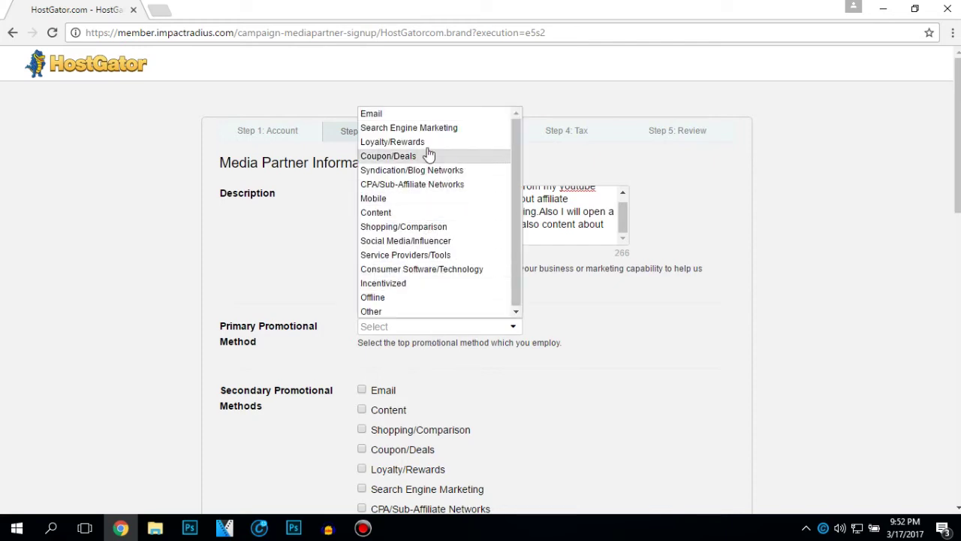
{"action": "left_click", "coordinate": [431, 242]}
- Tick Content, Email and Coupon/Deals as secondary promotional methods
{"action": "scroll", "coordinate": [371, 319], "scroll_direction": "down", "scroll_amount": 3}
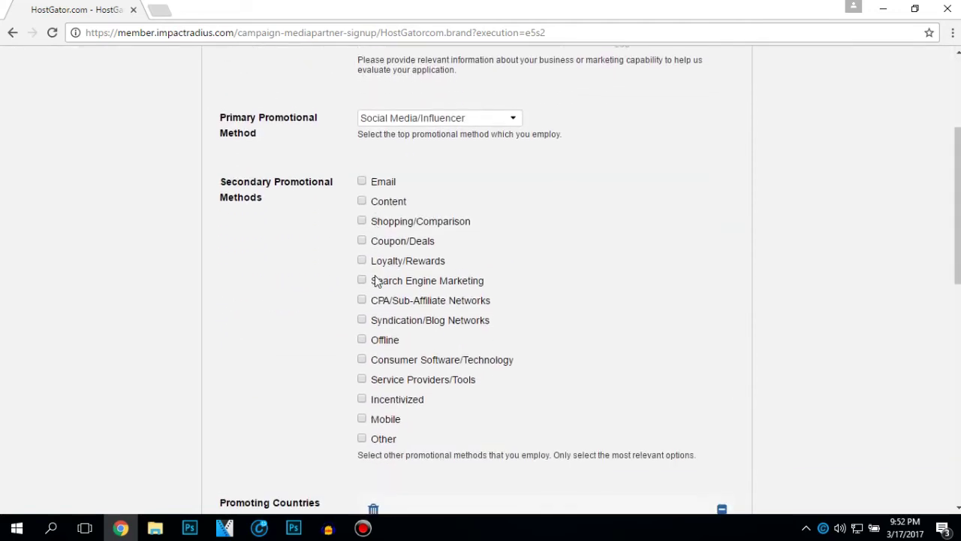
{"action": "left_click", "coordinate": [361, 199]}
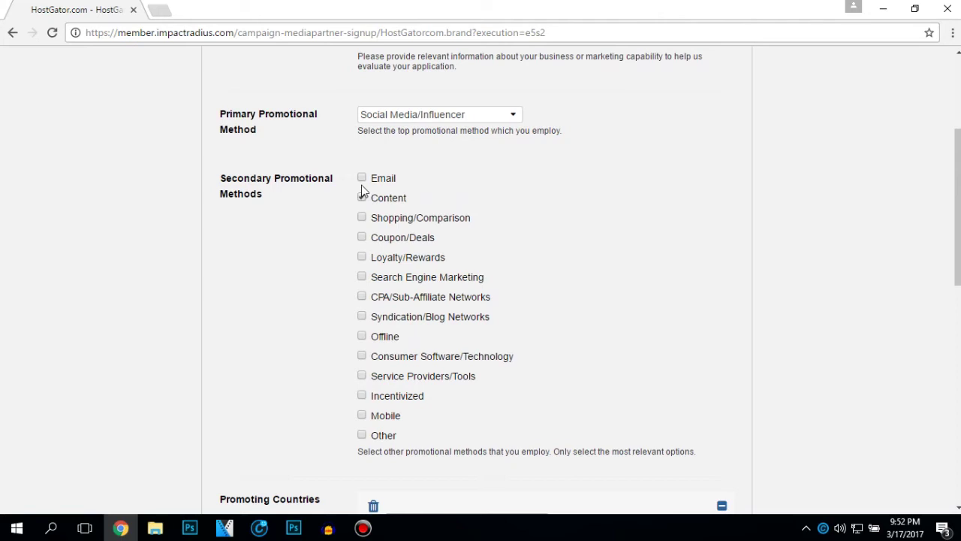
{"action": "left_click", "coordinate": [362, 178]}
{"action": "left_click", "coordinate": [362, 237]}
- Tick Other as a secondary method and add France as the second promoting country
{"action": "left_click", "coordinate": [364, 435]}
{"action": "scroll", "coordinate": [365, 368], "scroll_direction": "down", "scroll_amount": 2}
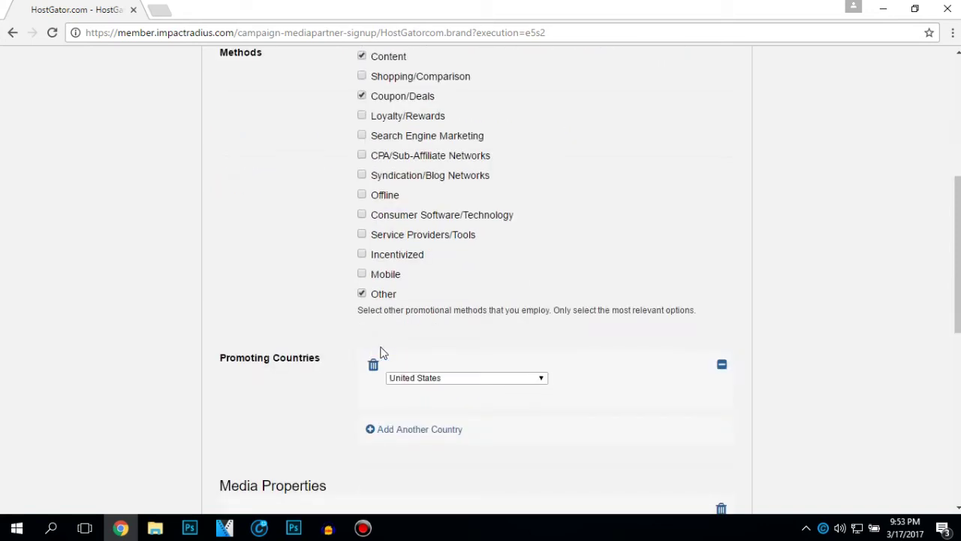
{"action": "scroll", "coordinate": [381, 353], "scroll_direction": "down", "scroll_amount": 1}
{"action": "left_click", "coordinate": [420, 358]}
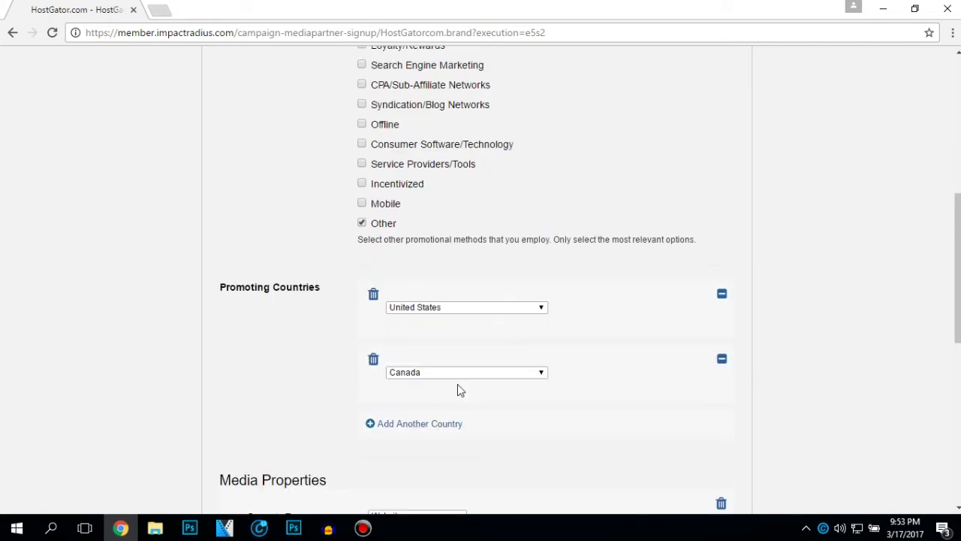
{"action": "left_click", "coordinate": [459, 374]}
{"action": "key", "text": "f"}
{"action": "key", "text": "Return"}
- Add Germany and United Kingdom as promoting countries
{"action": "left_click", "coordinate": [429, 424]}
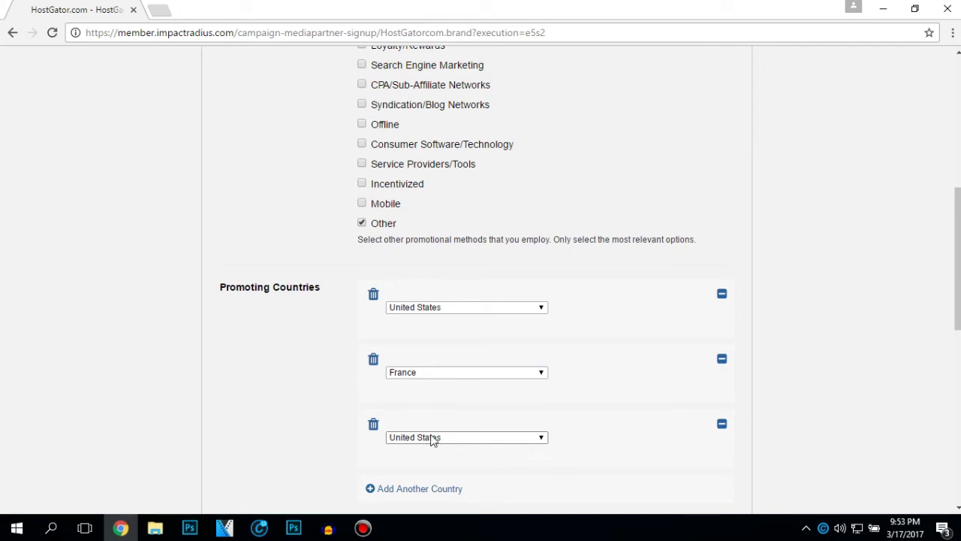
{"action": "left_click", "coordinate": [434, 437]}
{"action": "key", "text": "g"}
{"action": "key", "text": "Return"}
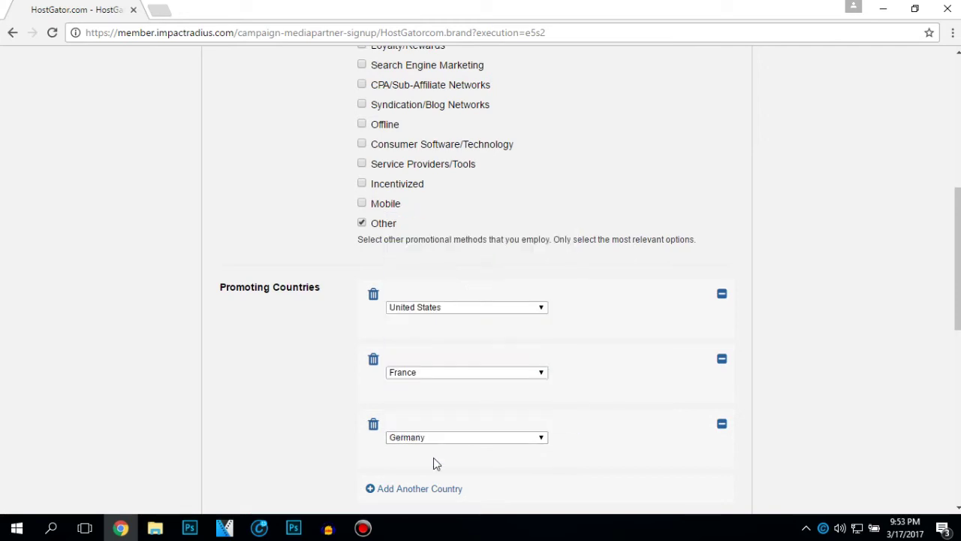
{"action": "left_click", "coordinate": [427, 488]}
{"action": "scroll", "coordinate": [427, 485], "scroll_direction": "down", "scroll_amount": 1}
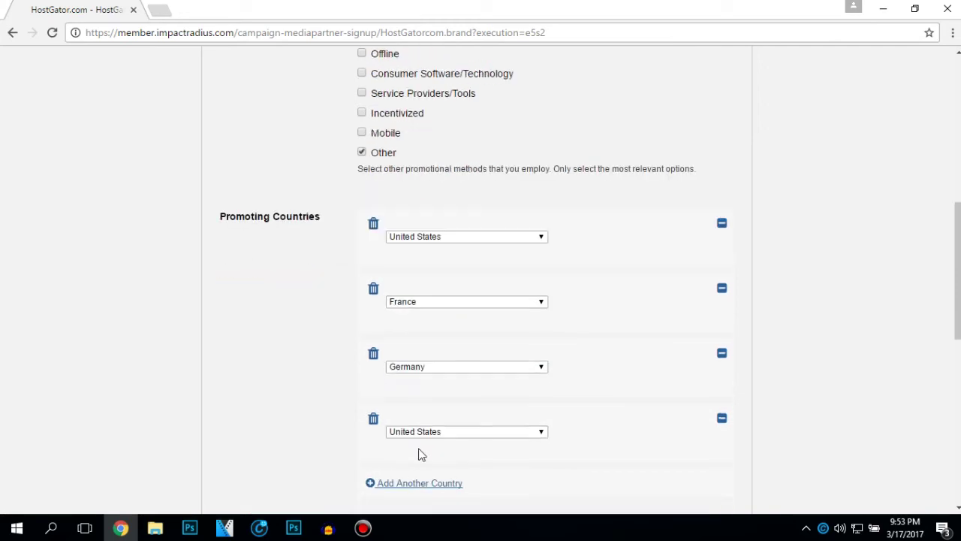
{"action": "left_click", "coordinate": [421, 432]}
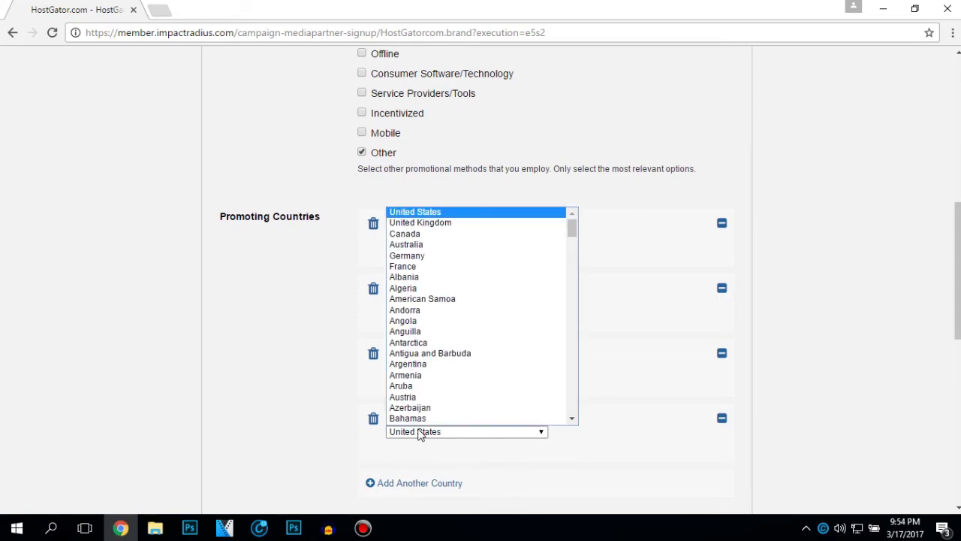
{"action": "key", "text": "Down"}
{"action": "key", "text": "Return"}
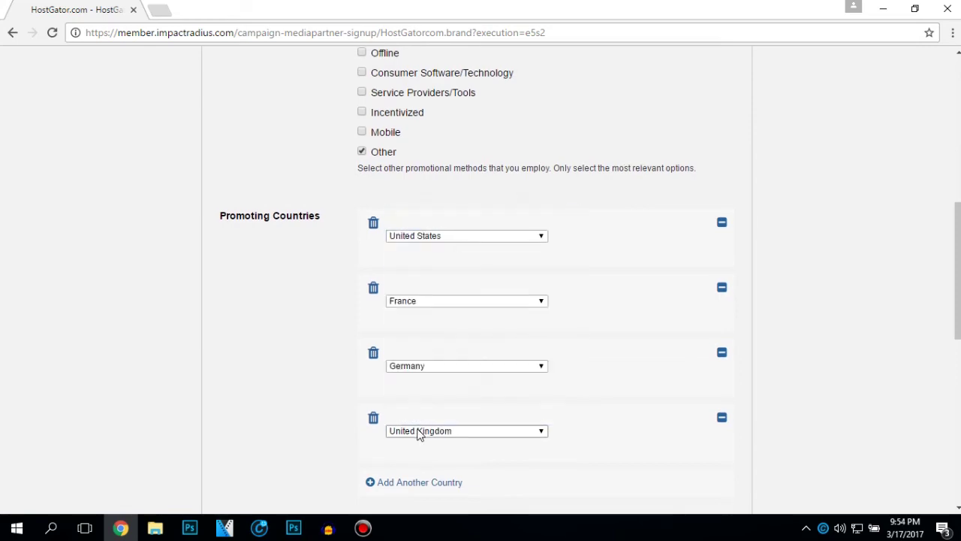
- Add Japan and Philippines as promoting countries
{"action": "scroll", "coordinate": [422, 432], "scroll_direction": "down", "scroll_amount": 1}
{"action": "left_click", "coordinate": [424, 417]}
{"action": "left_click", "coordinate": [427, 425]}
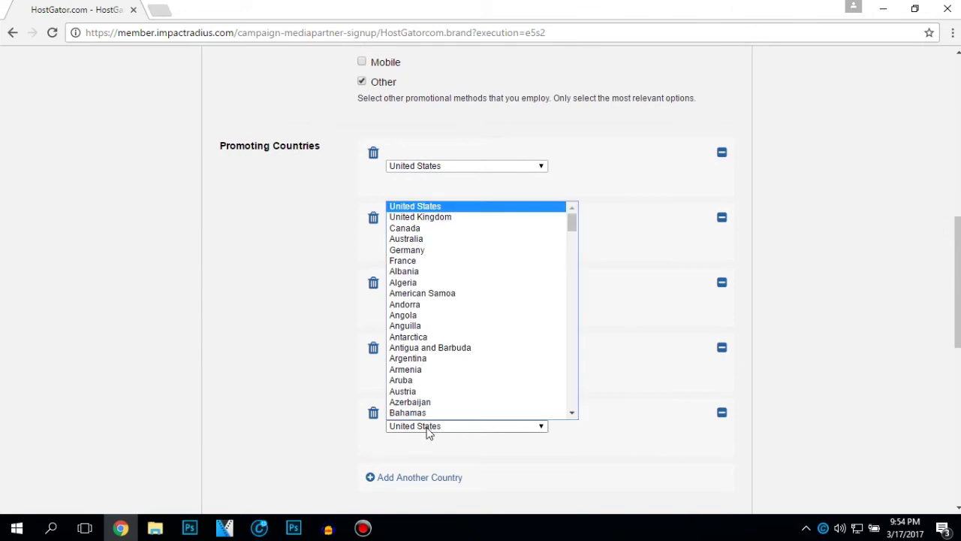
{"action": "key", "text": "j"}
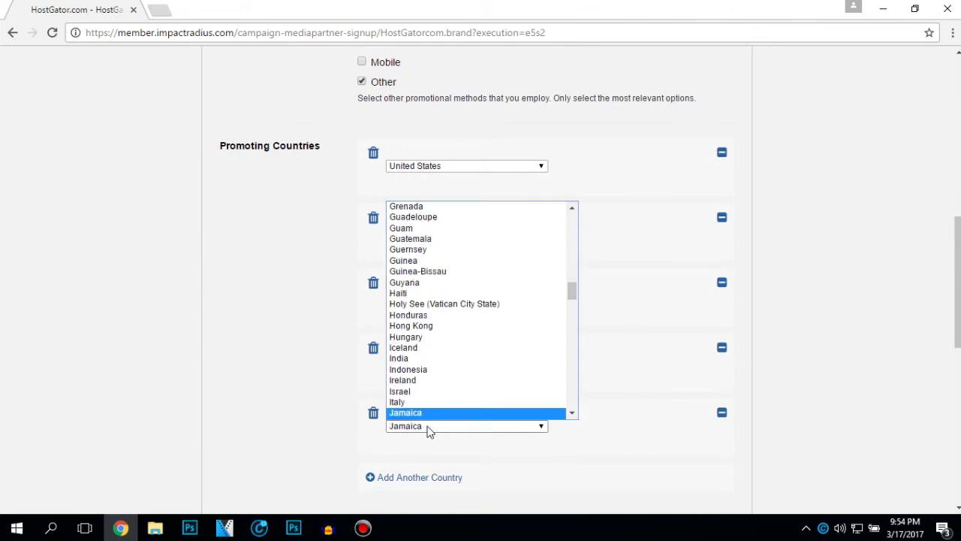
{"action": "key", "text": "Down"}
{"action": "key", "text": "Return"}
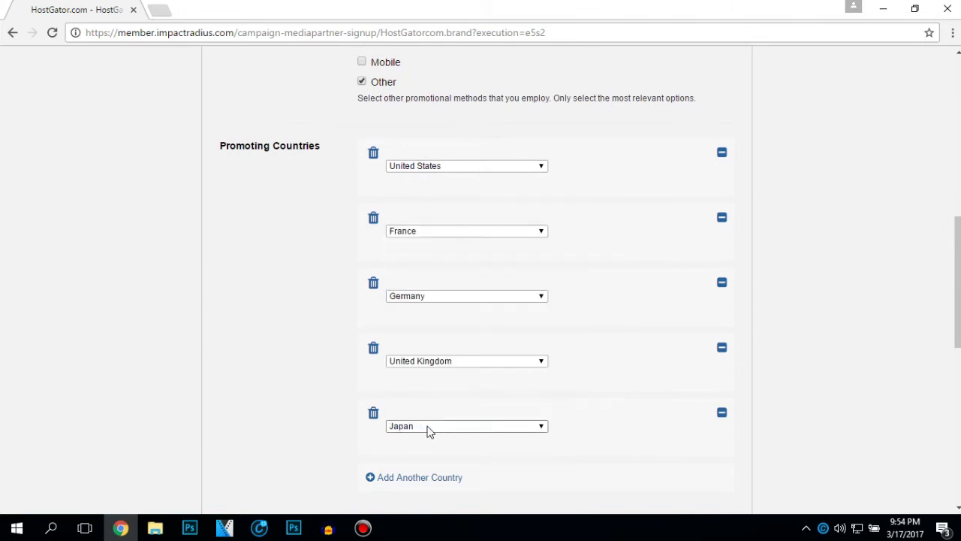
{"action": "left_click", "coordinate": [425, 478]}
{"action": "left_click", "coordinate": [430, 491]}
{"action": "key", "text": "p"}
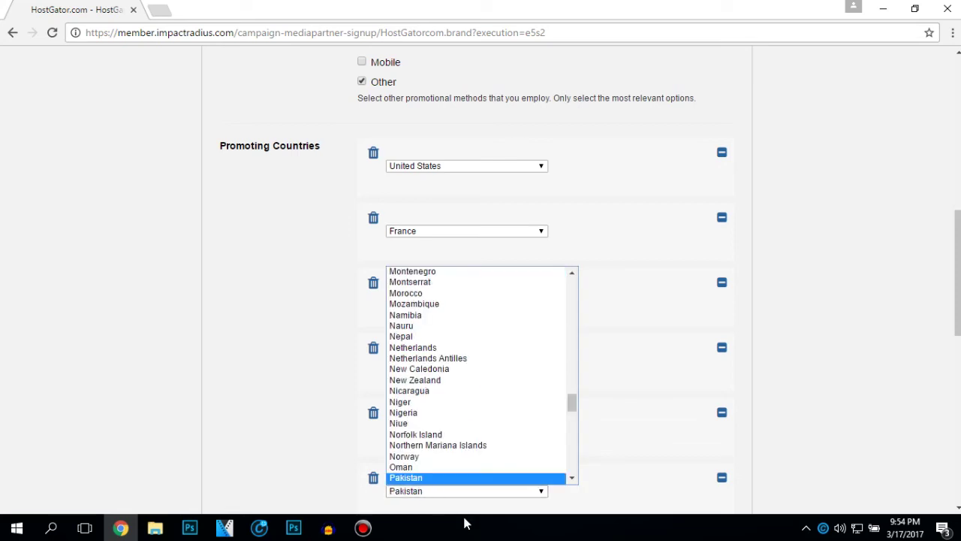
{"action": "key", "text": "Down"}
{"action": "key", "text": "Down"}
{"action": "key", "text": "Down"}
{"action": "key", "text": "Down"}
{"action": "key", "text": "Down"}
{"action": "key", "text": "Down"}
{"action": "key", "text": "Down"}
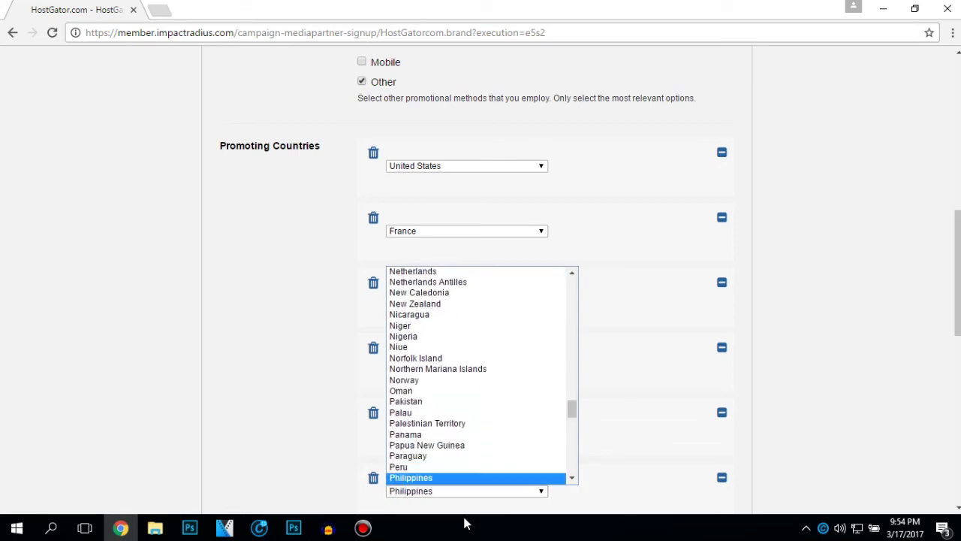
{"action": "key", "text": "Up"}
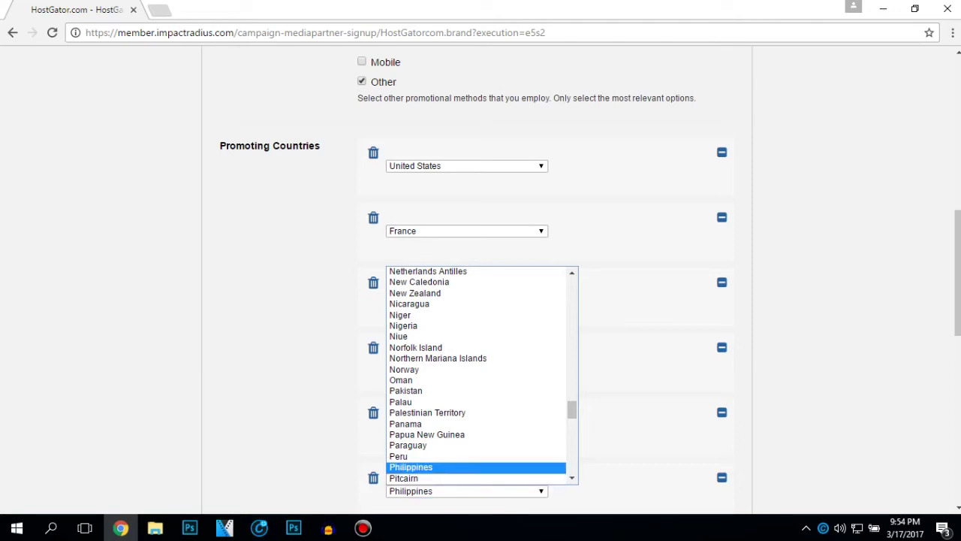
{"action": "key", "text": "Return"}
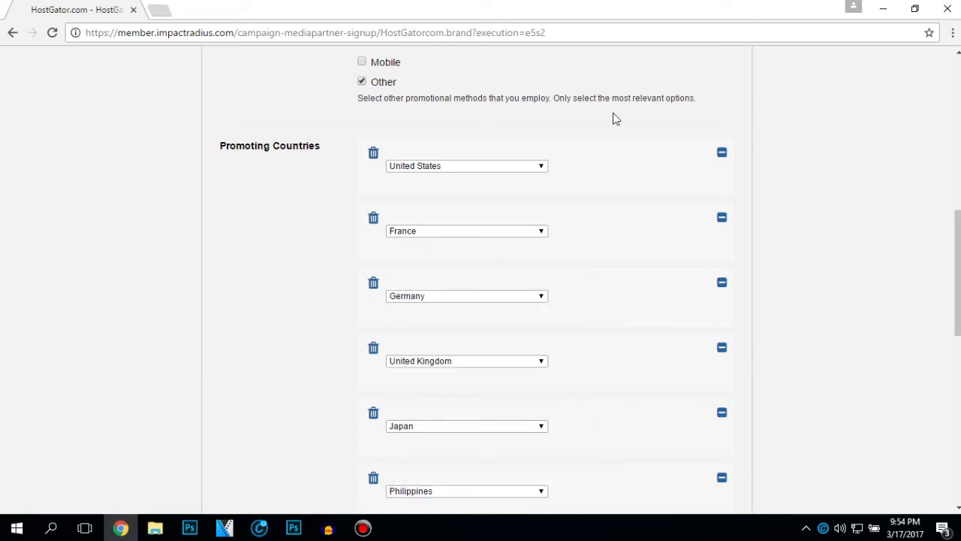
- Add Canada as the seventh promoting country
{"action": "scroll", "coordinate": [287, 339], "scroll_direction": "down", "scroll_amount": 2}
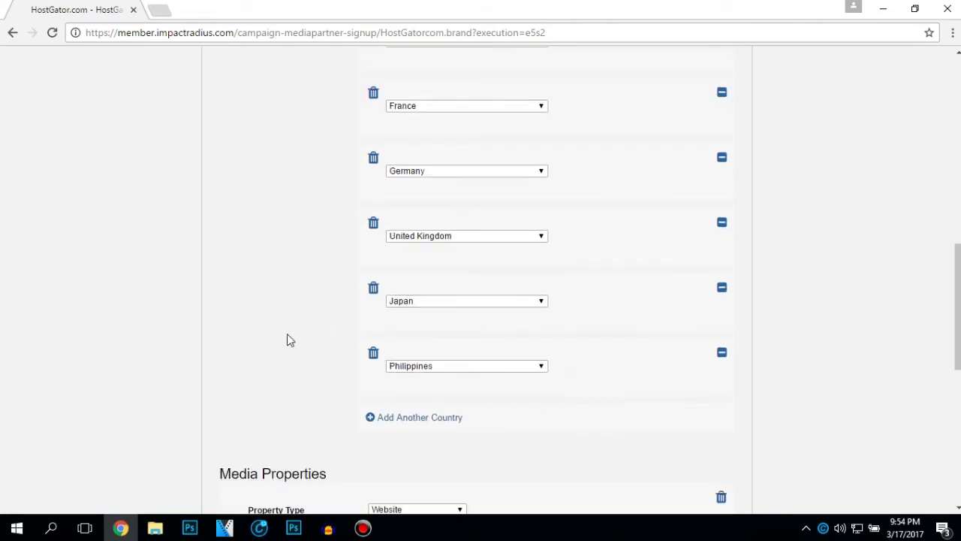
{"action": "scroll", "coordinate": [560, 226], "scroll_direction": "up", "scroll_amount": 1}
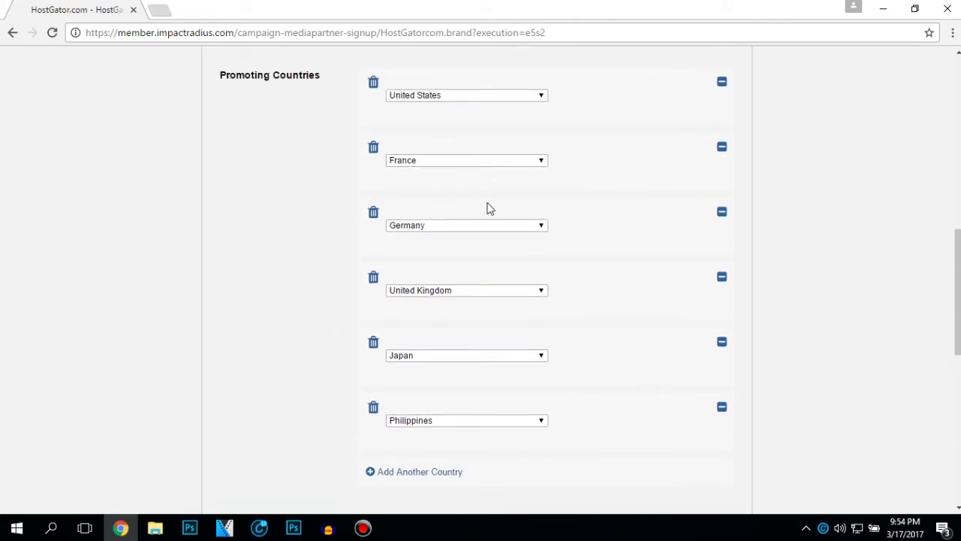
{"action": "scroll", "coordinate": [487, 208], "scroll_direction": "down", "scroll_amount": 1}
{"action": "left_click", "coordinate": [421, 400]}
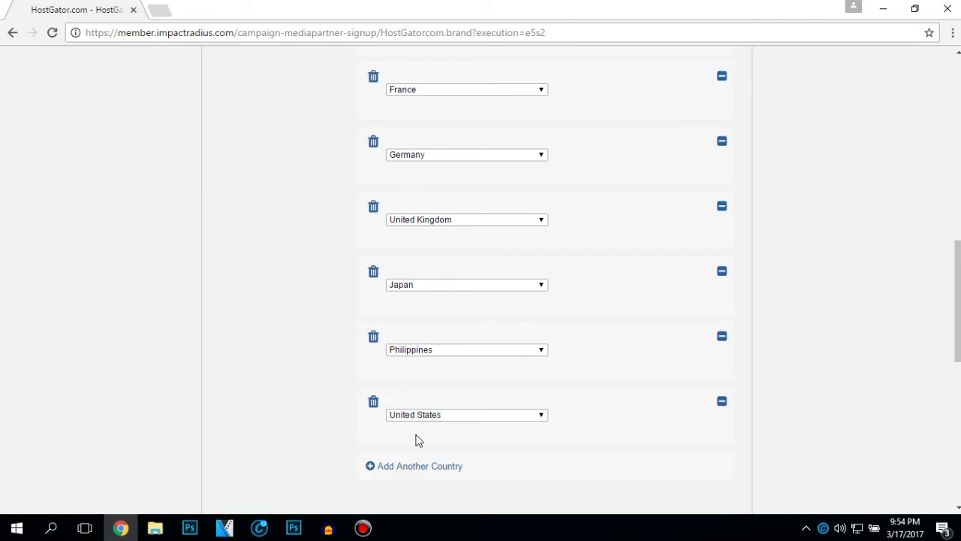
{"action": "left_click", "coordinate": [422, 416]}
{"action": "key", "text": "c"}
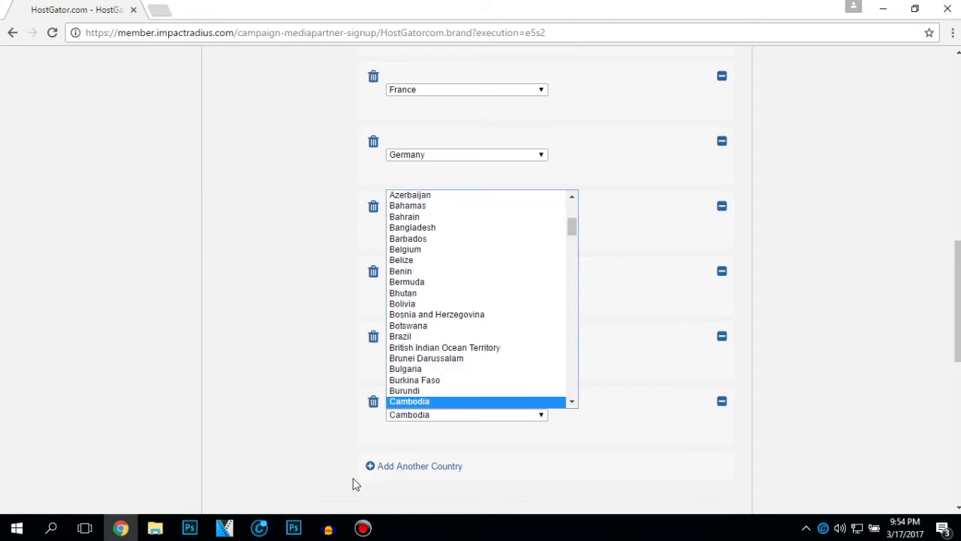
{"action": "scroll", "coordinate": [556, 331], "scroll_direction": "up", "scroll_amount": 5}
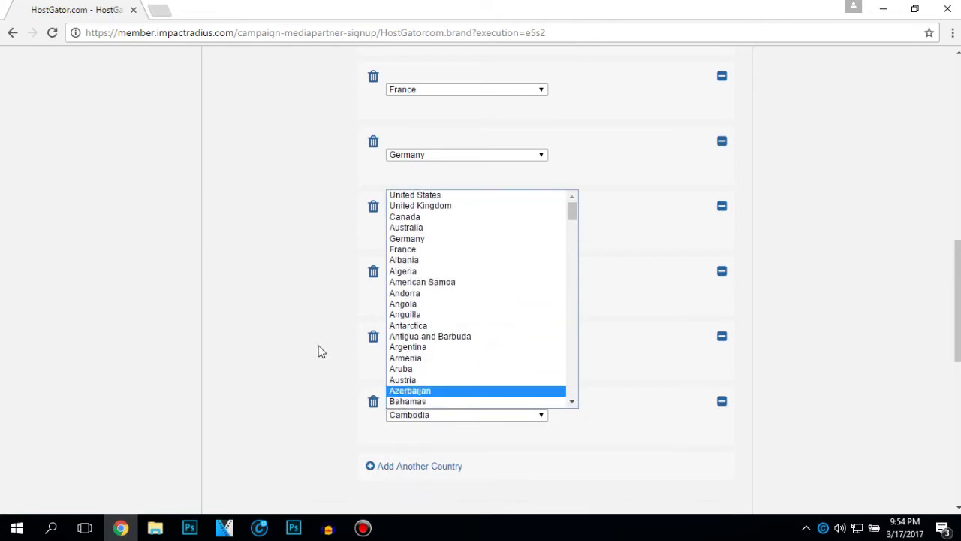
{"action": "left_click", "coordinate": [425, 218]}
- Add a Website media property named Exlan Tech™ with URL youtube.com/mutsubishiti
{"action": "scroll", "coordinate": [311, 408], "scroll_direction": "down", "scroll_amount": 4}
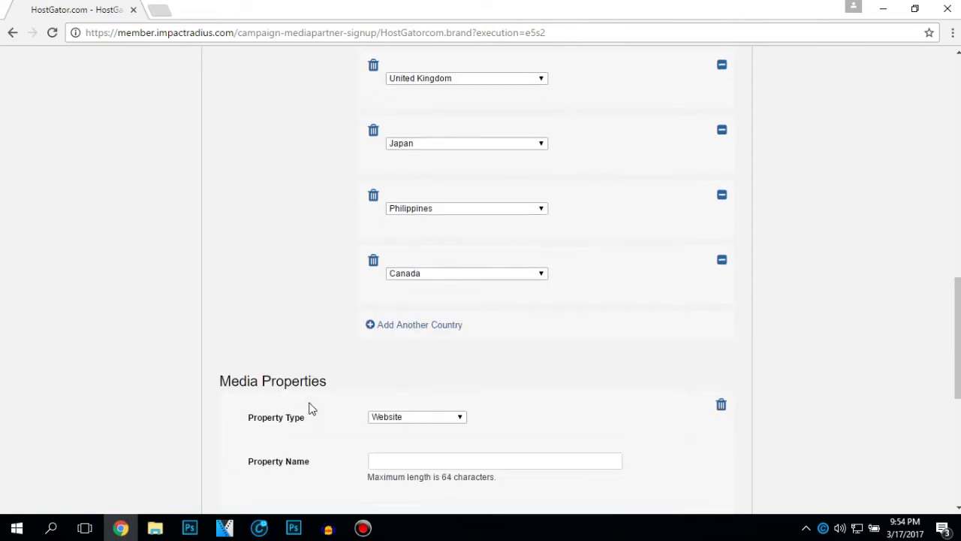
{"action": "left_click", "coordinate": [406, 281]}
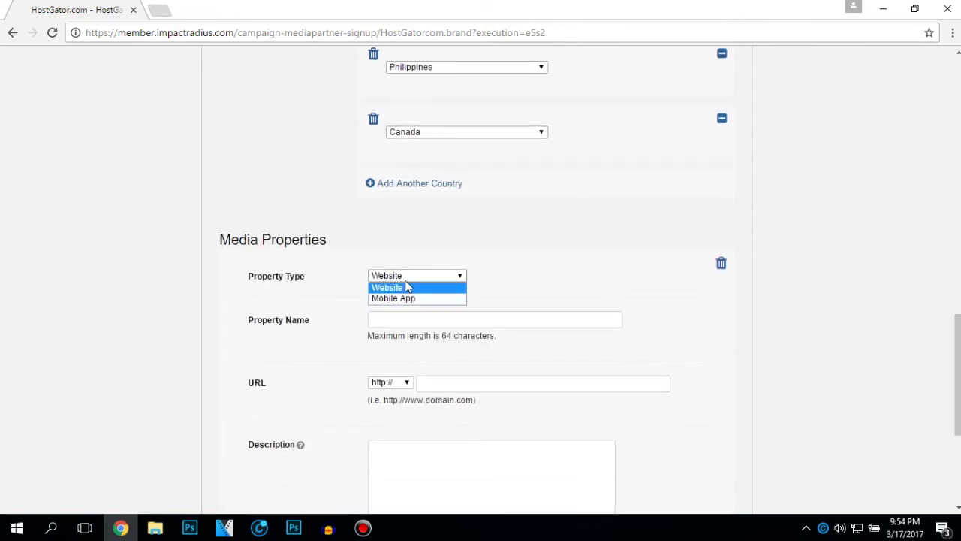
{"action": "left_click", "coordinate": [406, 286]}
{"action": "left_click", "coordinate": [398, 323]}
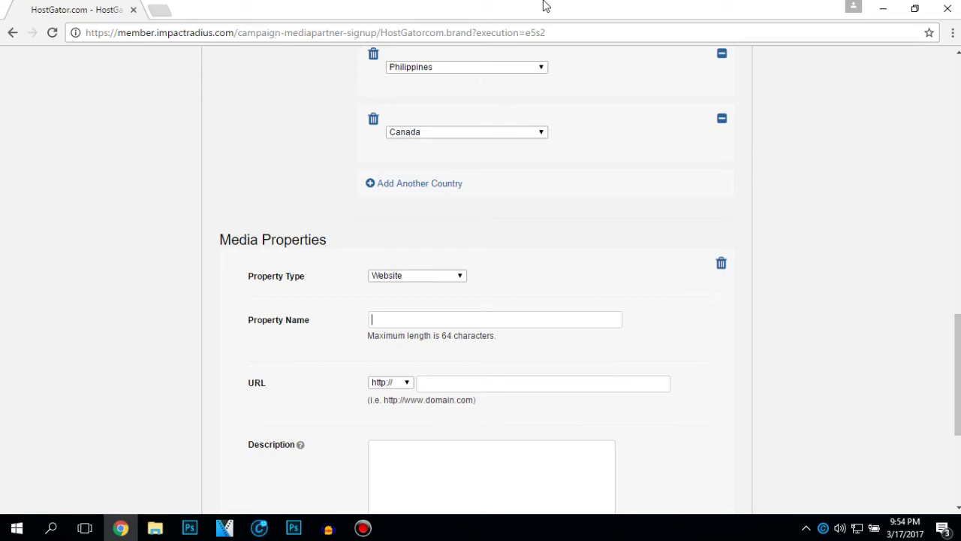
{"action": "type", "text": "Exlan Tech"}
{"action": "key", "text": "ctrl+a"}
{"action": "type", "text": "Exlan Tech™"}
{"action": "left_click", "coordinate": [653, 382]}
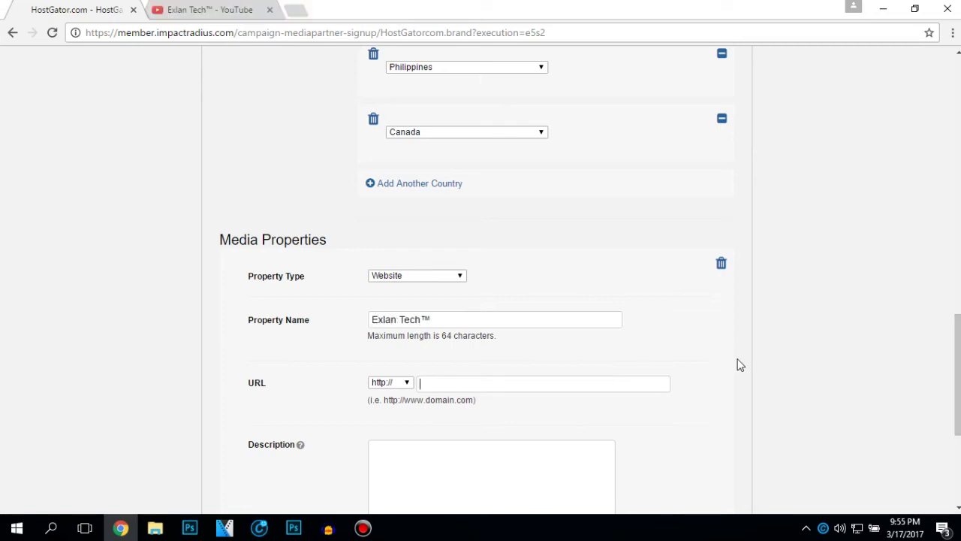
{"action": "type", "text": "youtube.com/"}
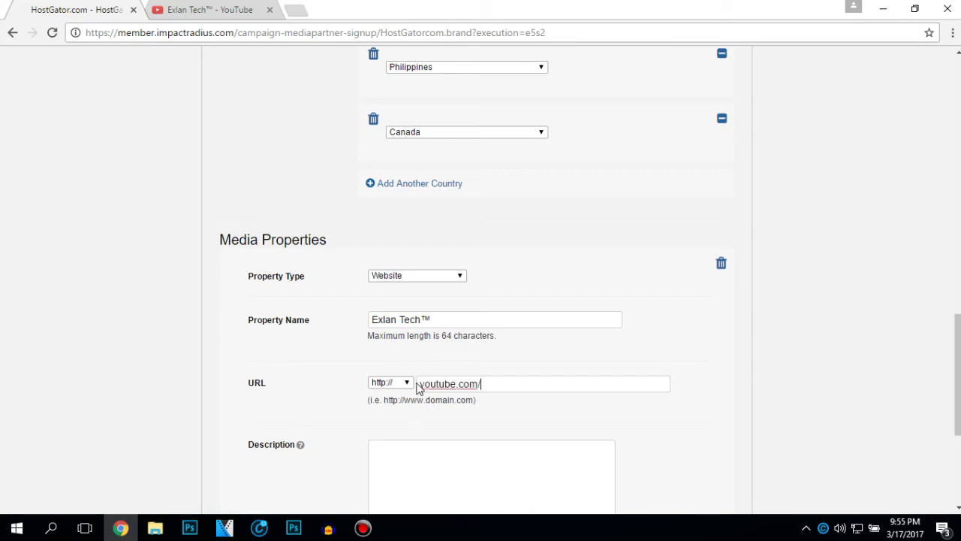
{"action": "type", "text": "mutsubishiti"}
- Describe the channel as having 1800 subscribers and 31k monthly views, then continue
{"action": "scroll", "coordinate": [423, 422], "scroll_direction": "down", "scroll_amount": 1}
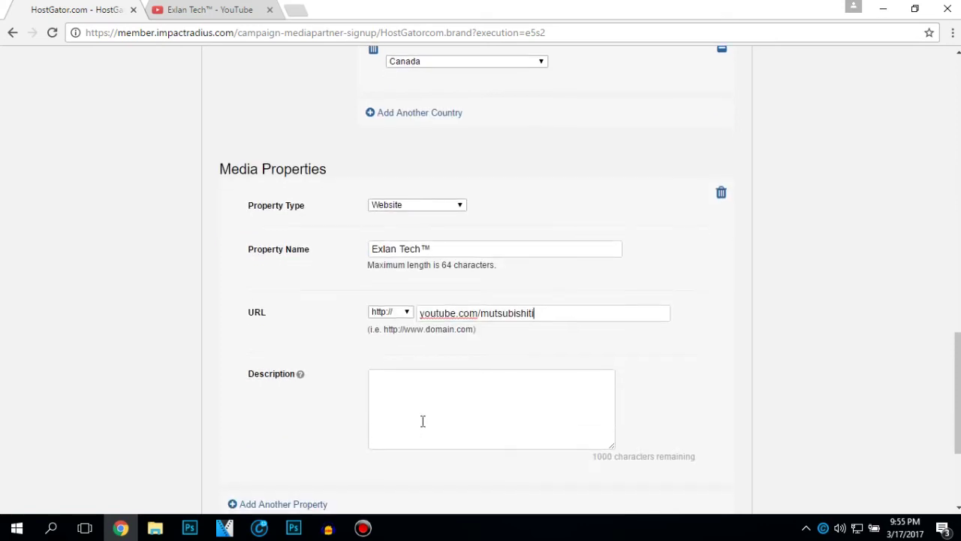
{"action": "scroll", "coordinate": [423, 421], "scroll_direction": "down", "scroll_amount": 2}
{"action": "scroll", "coordinate": [423, 422], "scroll_direction": "up", "scroll_amount": 1}
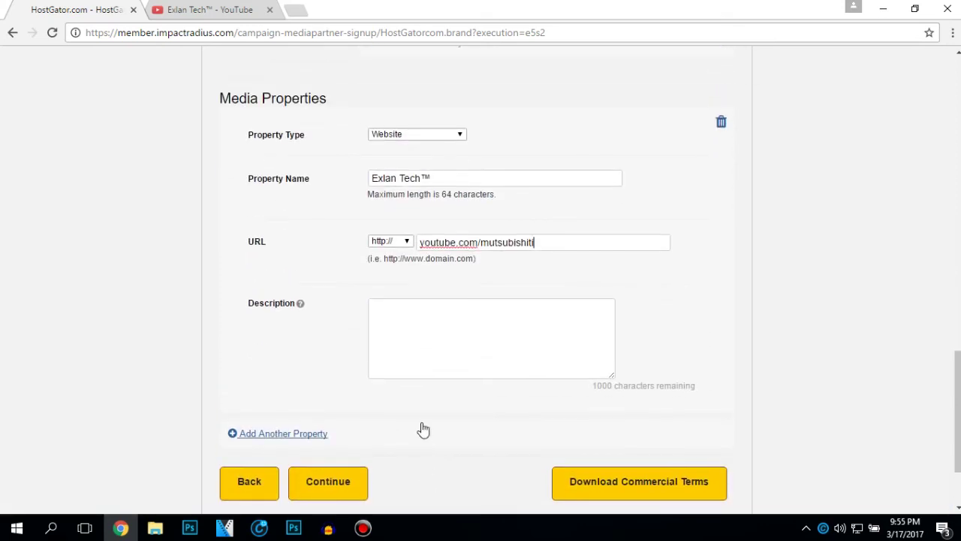
{"action": "left_click", "coordinate": [507, 331]}
{"action": "type", "text": "This is m"}
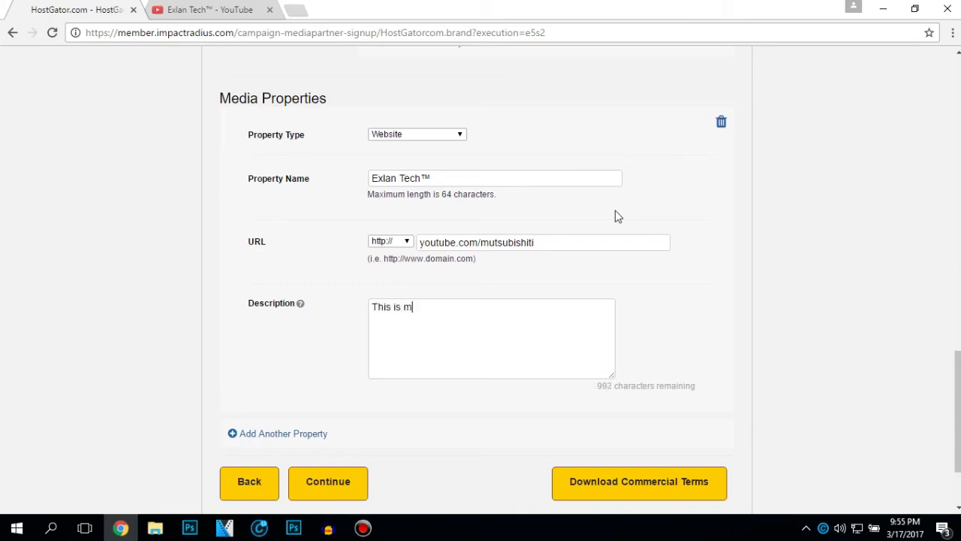
{"action": "type", "text": "y youtube channe"}
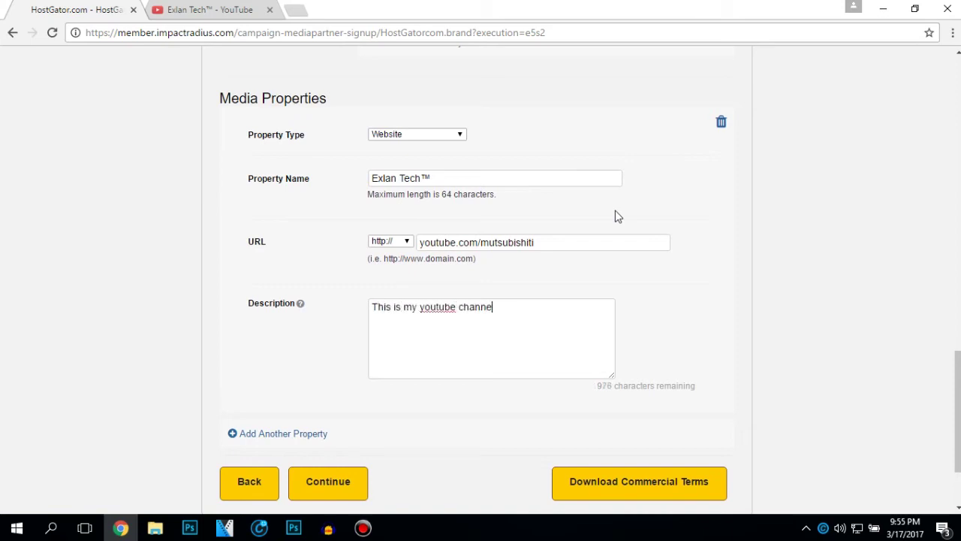
{"action": "type", "text": "l it has 1800 subscribers and 31k"}
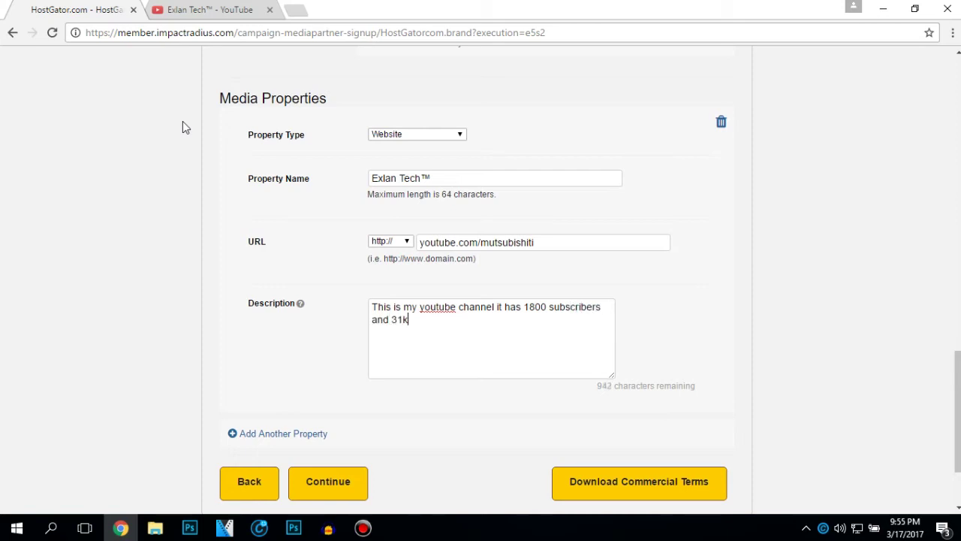
{"action": "type", "text": " views per month."}
{"action": "scroll", "coordinate": [304, 300], "scroll_direction": "down", "scroll_amount": 1}
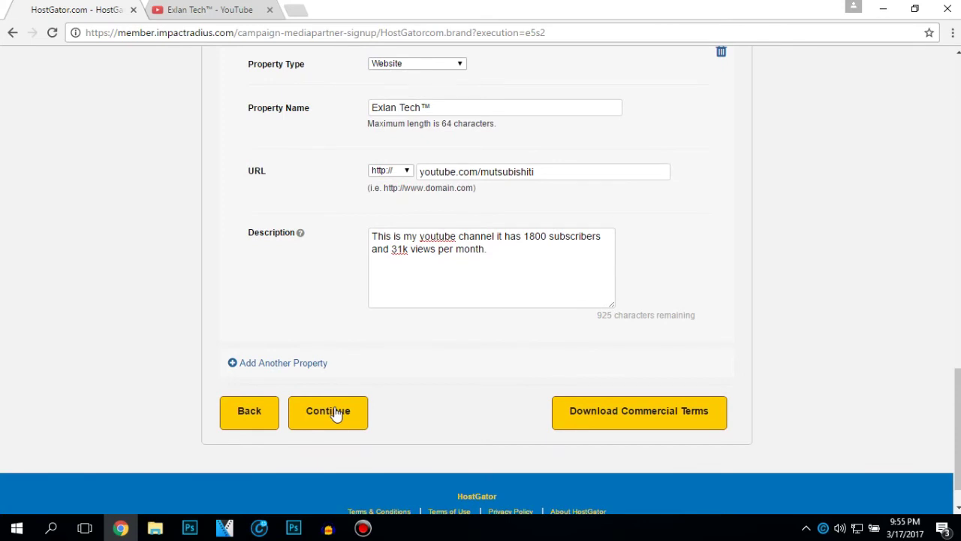
{"action": "left_click", "coordinate": [334, 406]}
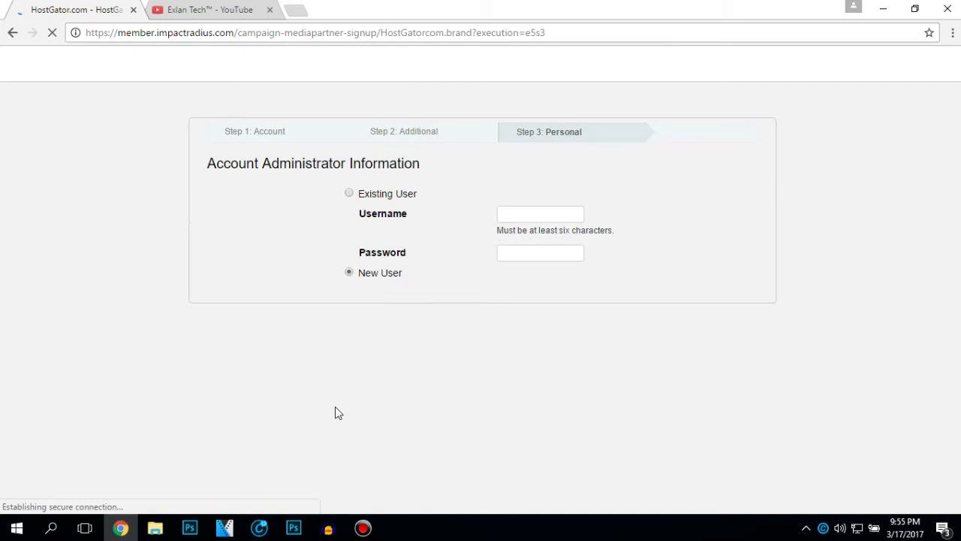
- Enter the administrator's first name, last name, e-mail address and e-mail confirmation
{"action": "left_click", "coordinate": [613, 230]}
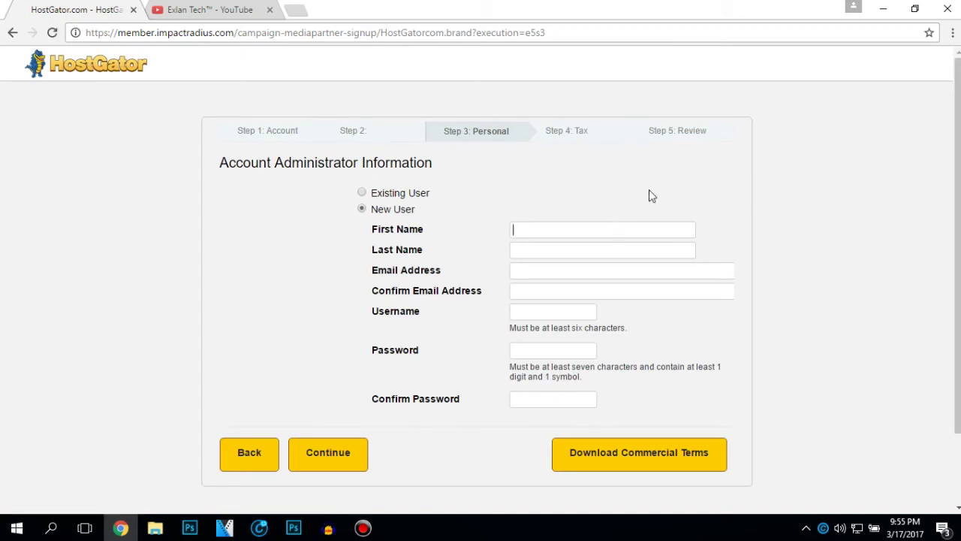
{"action": "type", "text": "Aleksandar"}
{"action": "key", "text": "Tab"}
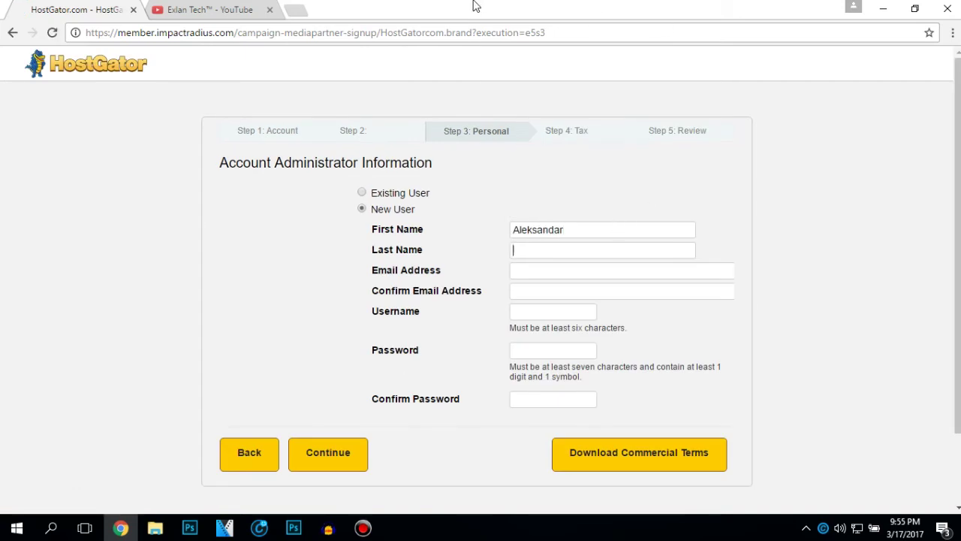
{"action": "type", "text": "Crnoglava"}
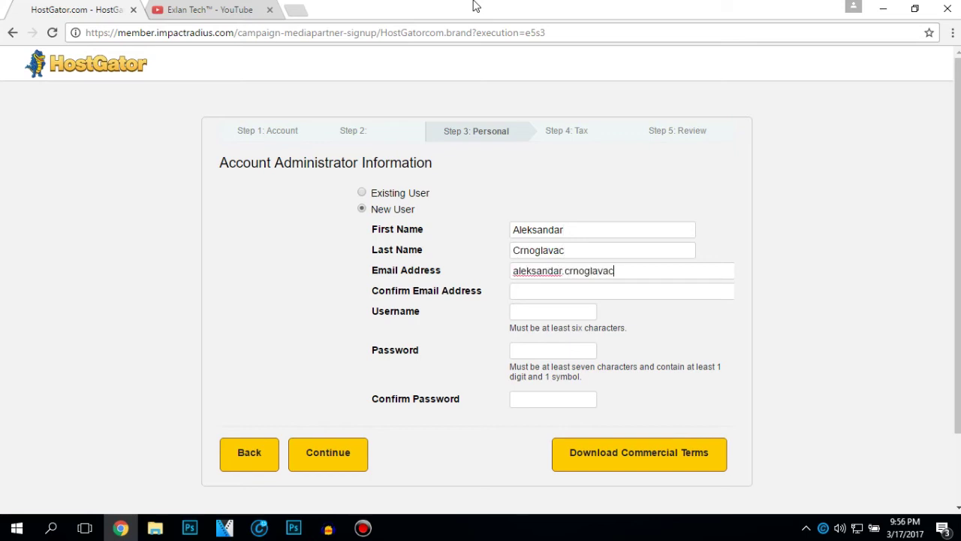
{"action": "key", "text": "Tab"}
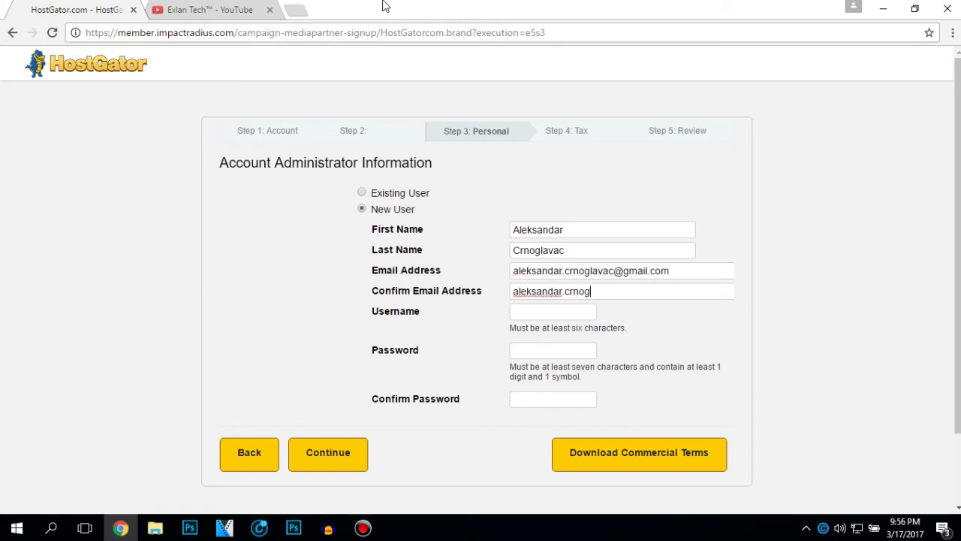
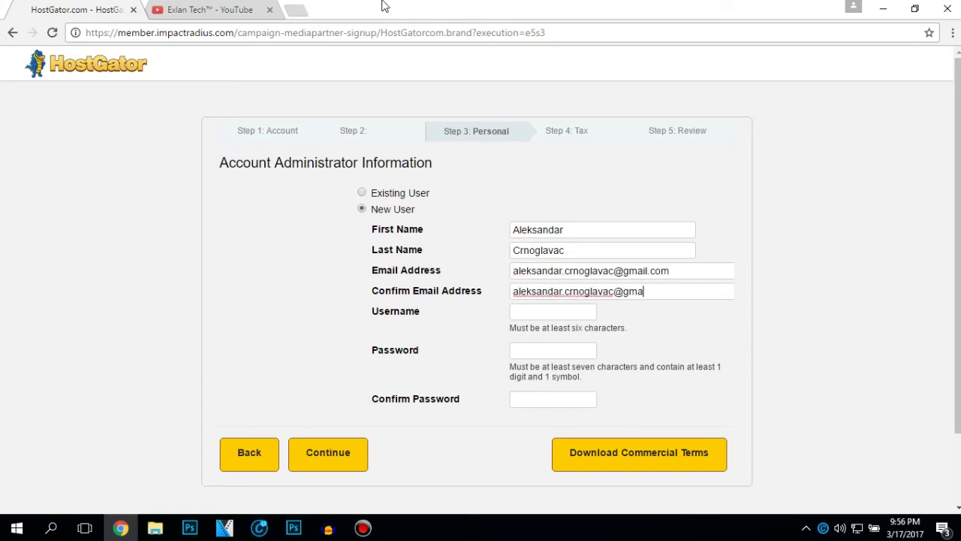
- Enter a username and the password in both password fields, then submit
{"action": "key", "text": "Tab"}
{"action": "type", "text": "ec"}
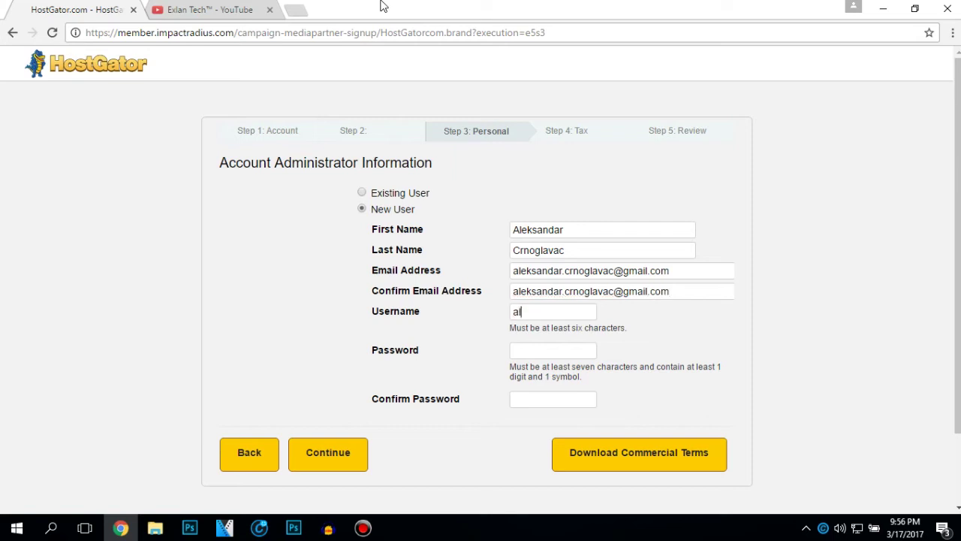
{"action": "type", "text": "x"}
{"action": "key", "text": "BackSpace"}
{"action": "key", "text": "BackSpace"}
{"action": "type", "text": "xlantech********"}
{"action": "key", "text": "Tab"}
{"action": "key", "text": "ctrl+v"}
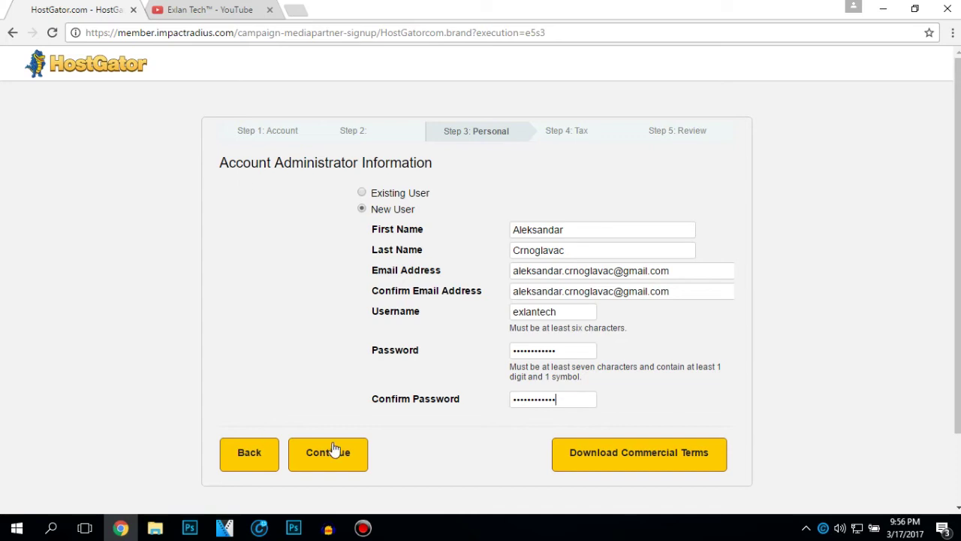
{"action": "left_click", "coordinate": [333, 449]}
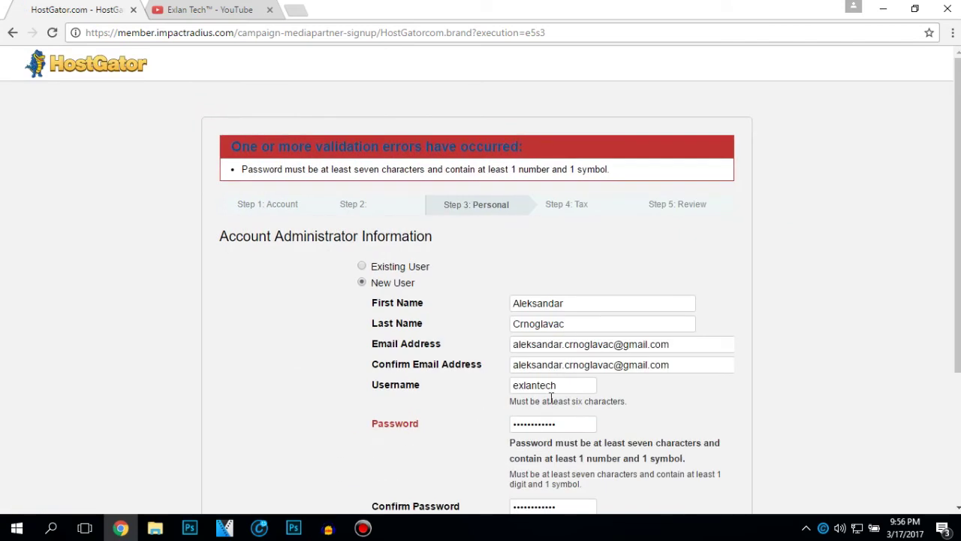
- Correct the rejected password and resubmit the administrator details
{"action": "scroll", "coordinate": [551, 398], "scroll_direction": "down", "scroll_amount": 3}
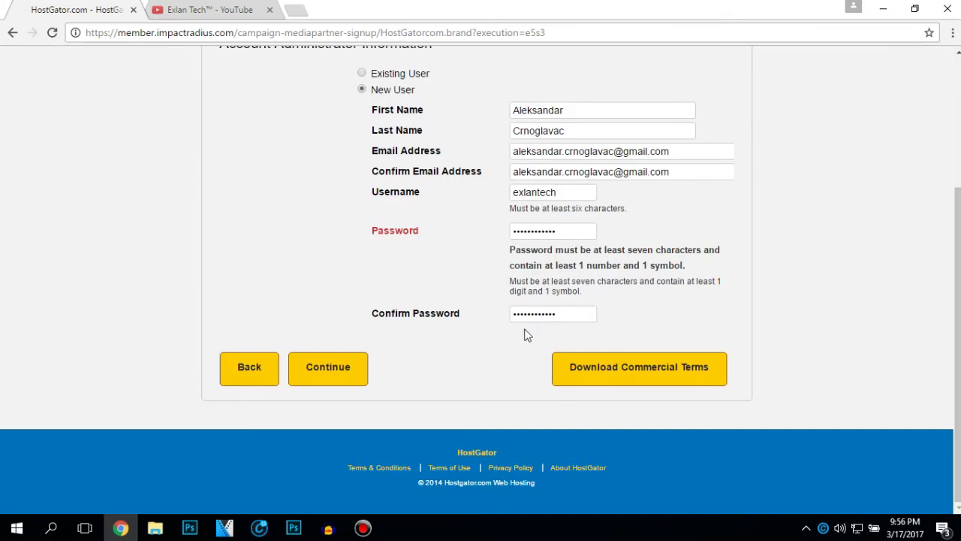
{"action": "left_click", "coordinate": [583, 229]}
{"action": "key", "text": "ctrl+a"}
{"action": "key", "text": "Tab"}
{"action": "left_click", "coordinate": [330, 371]}
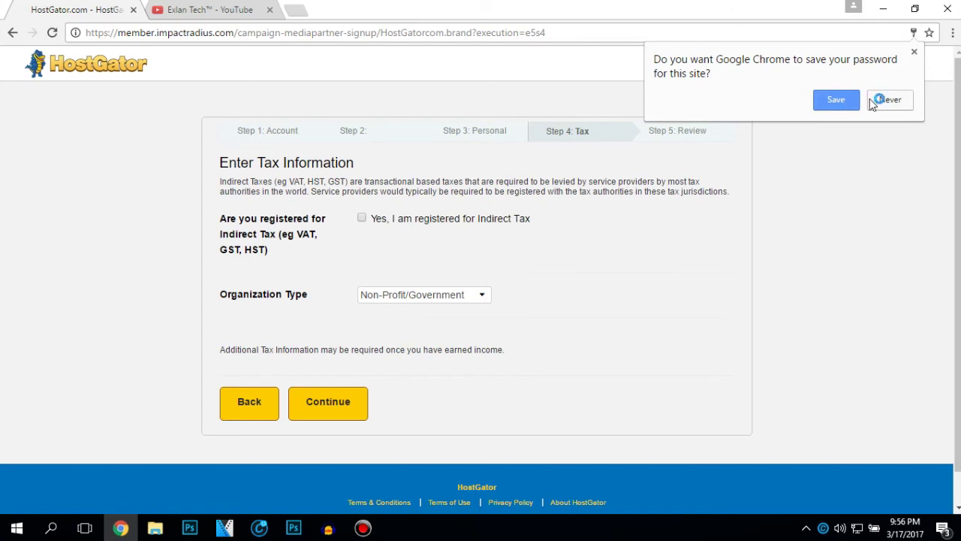
- Save the password in Chrome, set Organization Type to Other, and submit the tax step
{"action": "left_click", "coordinate": [848, 100]}
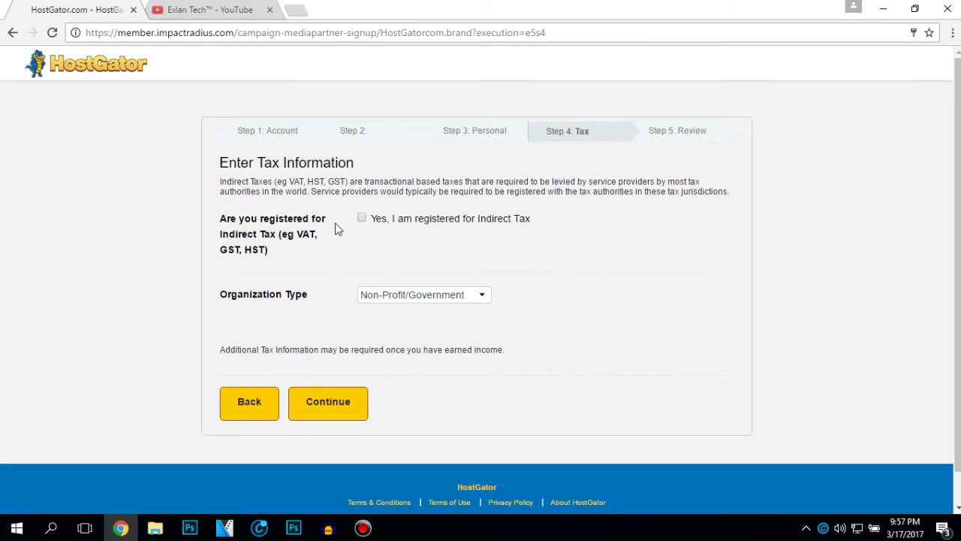
{"action": "left_click", "coordinate": [384, 300]}
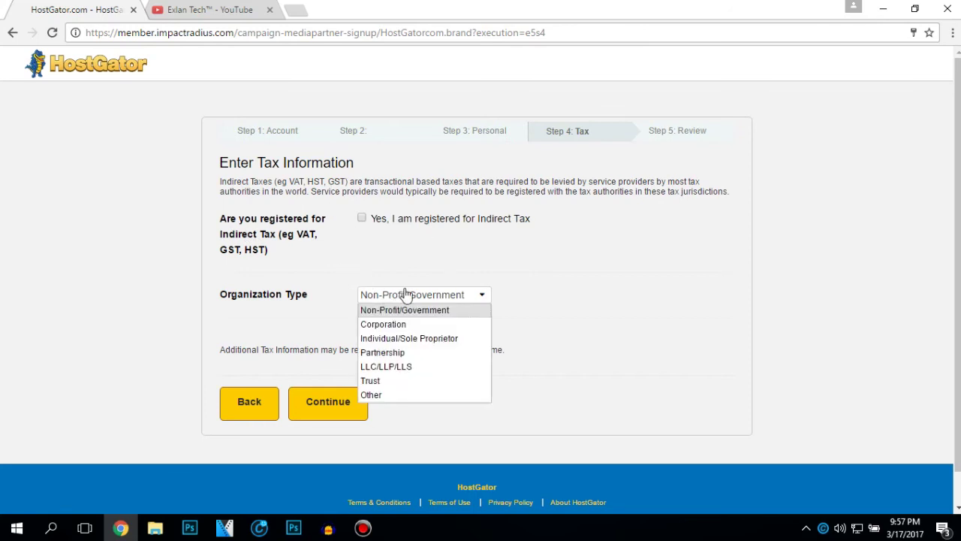
{"action": "key", "text": "Down"}
{"action": "left_click", "coordinate": [373, 395]}
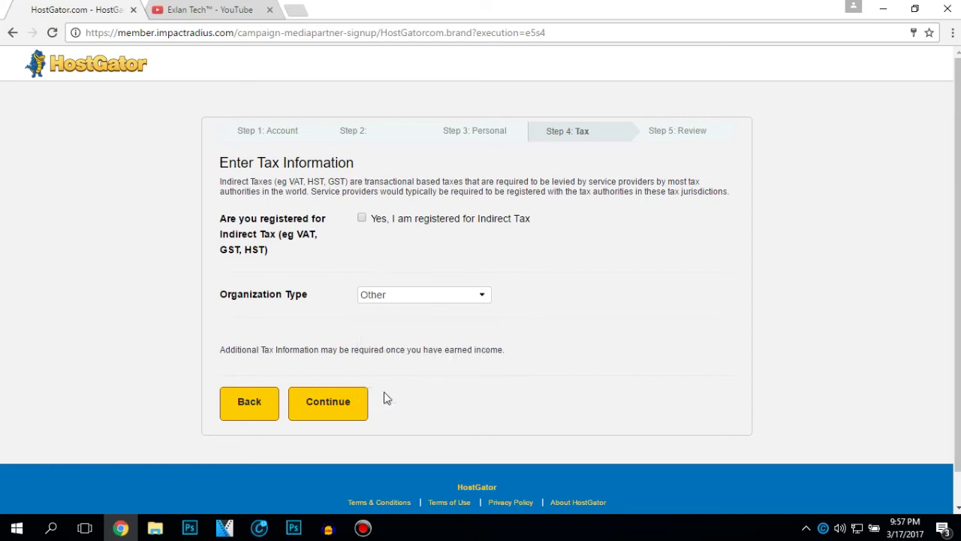
{"action": "left_click", "coordinate": [351, 405]}
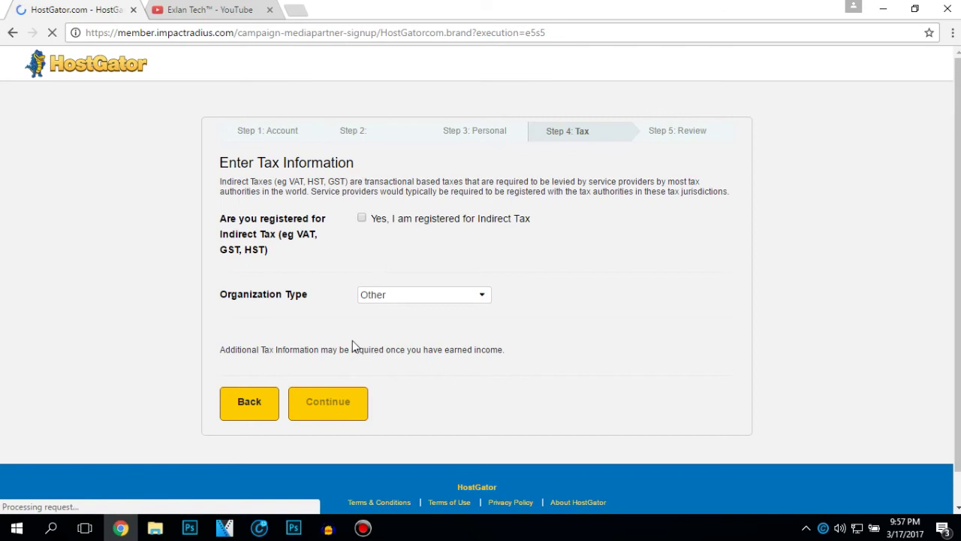
- Review HostGator's terms ($50.00 flat fee, Last Click crediting, referral period) down to the captcha
{"action": "scroll", "coordinate": [358, 325], "scroll_direction": "down", "scroll_amount": 1}
{"action": "scroll", "coordinate": [357, 325], "scroll_direction": "down", "scroll_amount": 6}
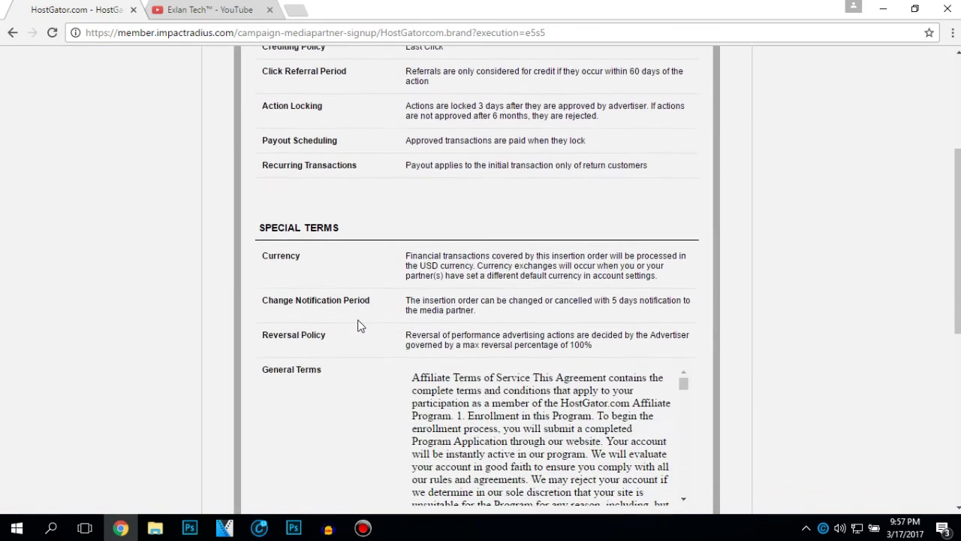
{"action": "scroll", "coordinate": [358, 325], "scroll_direction": "up", "scroll_amount": 7}
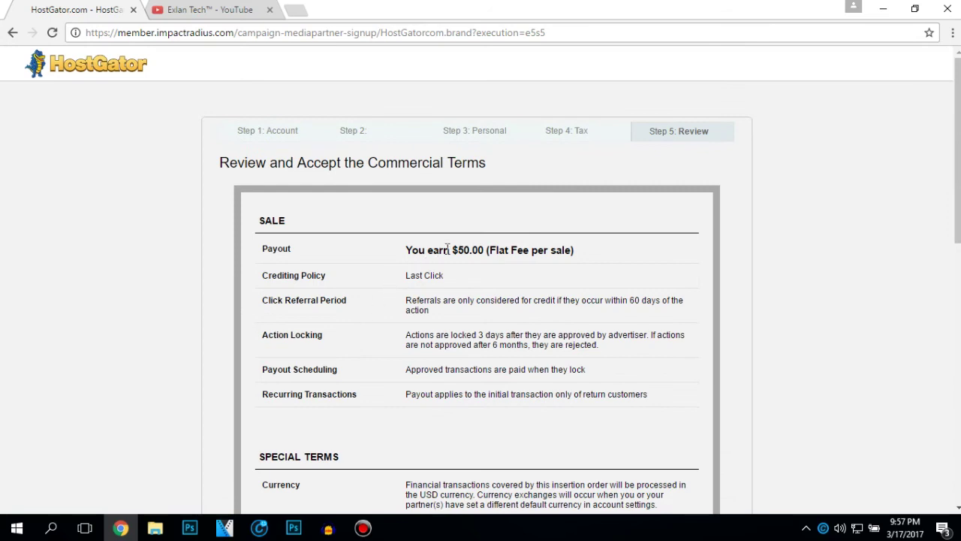
{"action": "left_click_drag", "start_coordinate": [443, 250], "coordinate": [566, 250]}
{"action": "left_click_drag", "start_coordinate": [405, 274], "coordinate": [456, 276]}
{"action": "left_click_drag", "start_coordinate": [407, 299], "coordinate": [425, 297]}
{"action": "scroll", "coordinate": [412, 338], "scroll_direction": "down", "scroll_amount": 3}
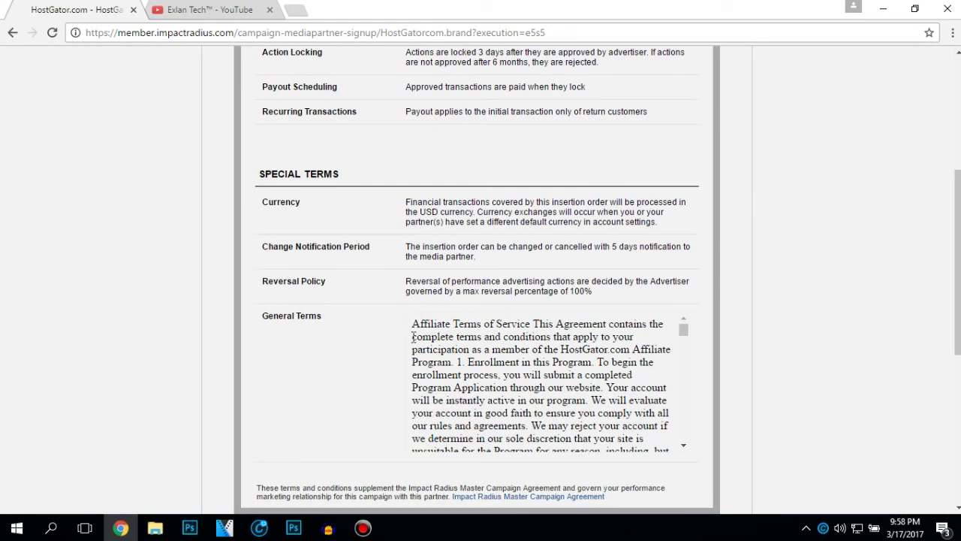
{"action": "scroll", "coordinate": [412, 337], "scroll_direction": "down", "scroll_amount": 5}
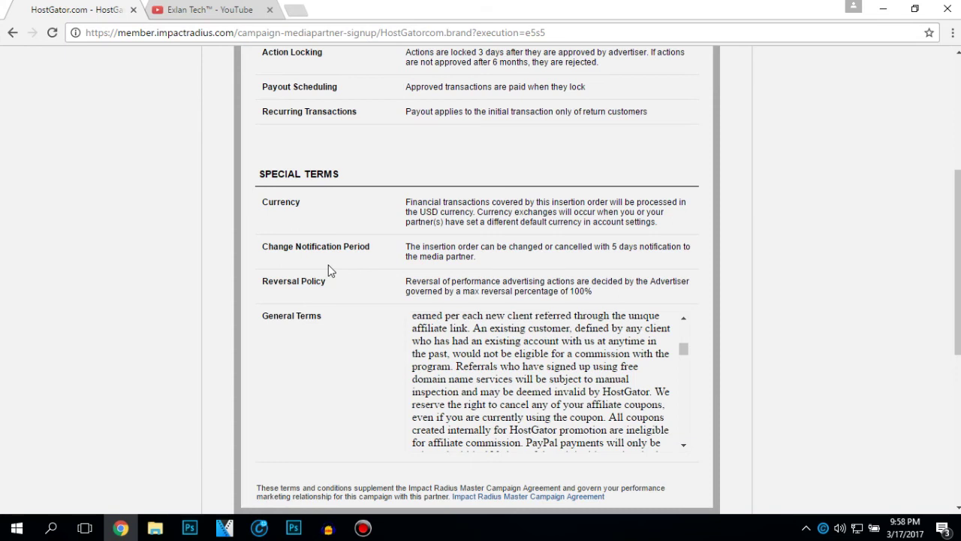
{"action": "scroll", "coordinate": [328, 270], "scroll_direction": "down", "scroll_amount": 3}
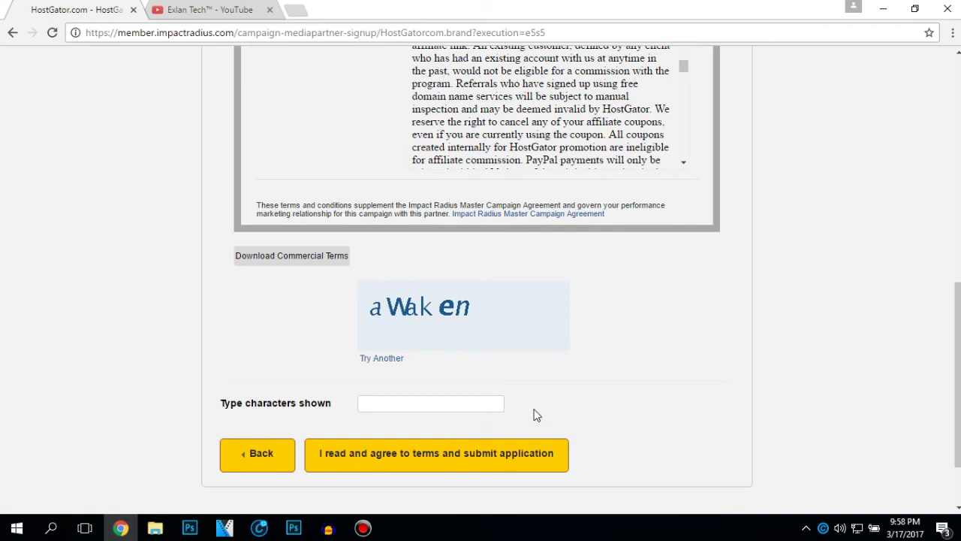
- Enter the captcha answer and submit, then resubmit with the new captcha word after rejection
{"action": "type", "text": "Waken"}
{"action": "scroll", "coordinate": [353, 451], "scroll_direction": "down", "scroll_amount": 2}
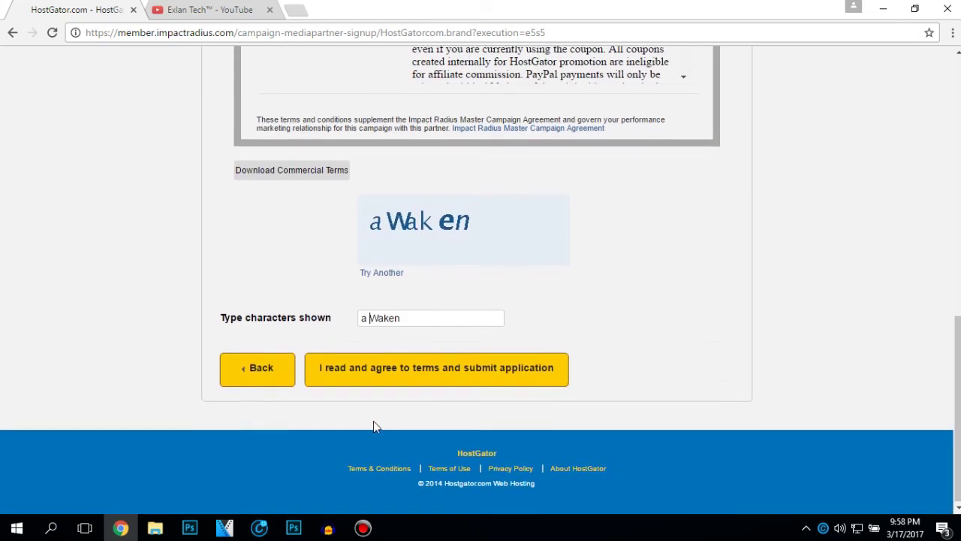
{"action": "left_click", "coordinate": [374, 376]}
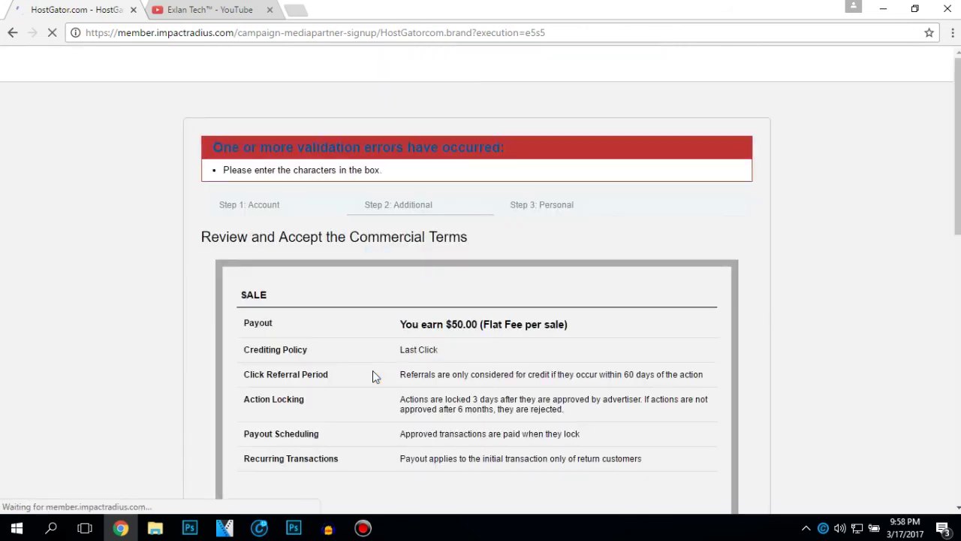
{"action": "scroll", "coordinate": [372, 370], "scroll_direction": "down", "scroll_amount": 10}
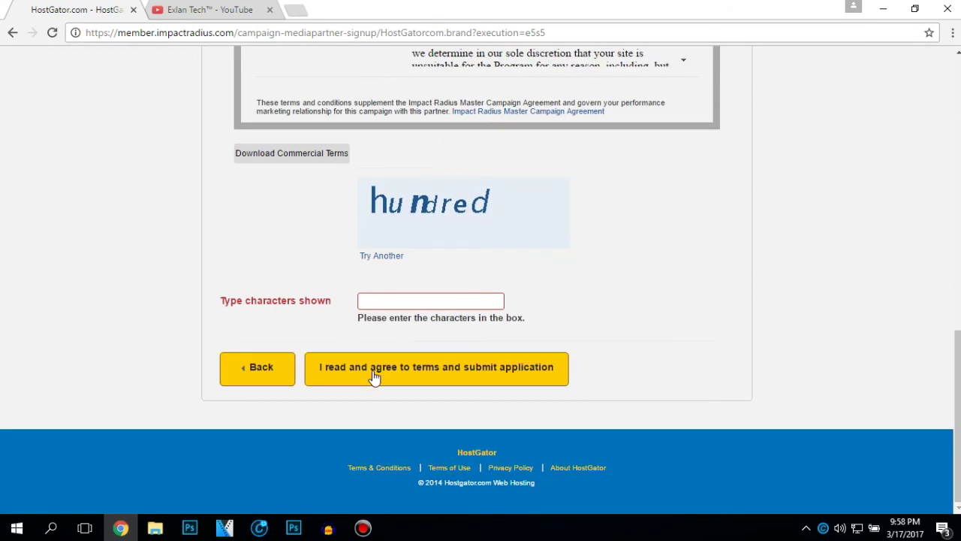
{"action": "left_click", "coordinate": [427, 300]}
{"action": "type", "text": "hundred"}
{"action": "left_click", "coordinate": [370, 368]}
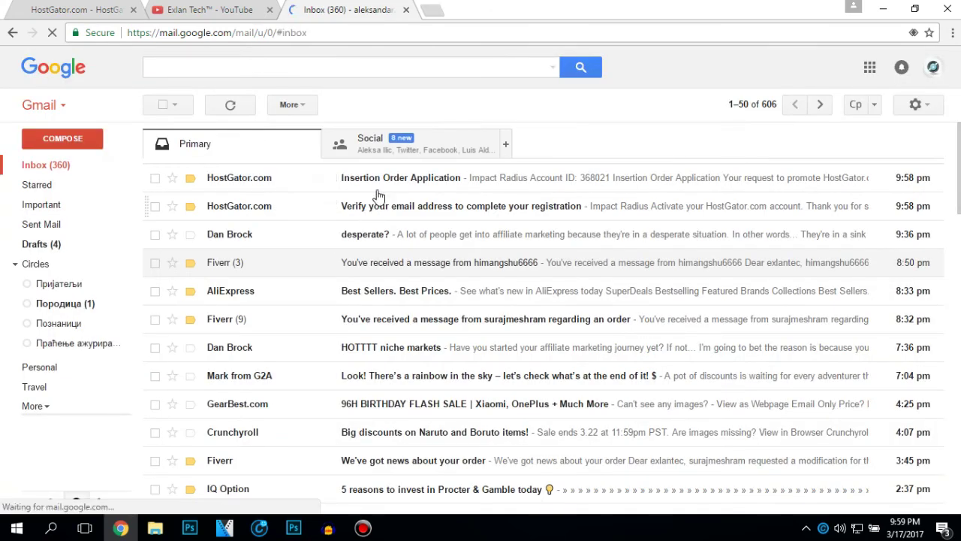
- Open HostGator's 'Verify your email address' message in Gmail
{"action": "left_click", "coordinate": [373, 209]}
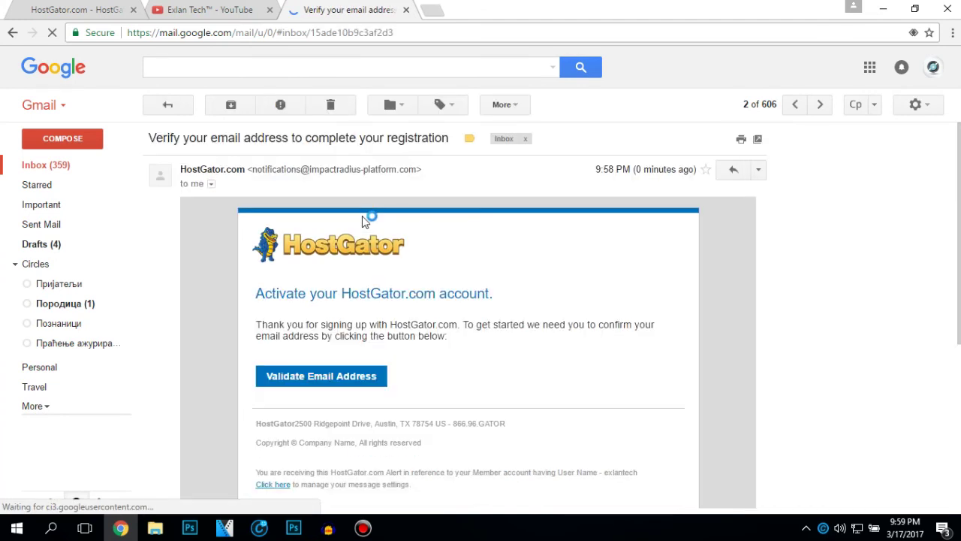
{"action": "scroll", "coordinate": [318, 276], "scroll_direction": "down", "scroll_amount": 1}
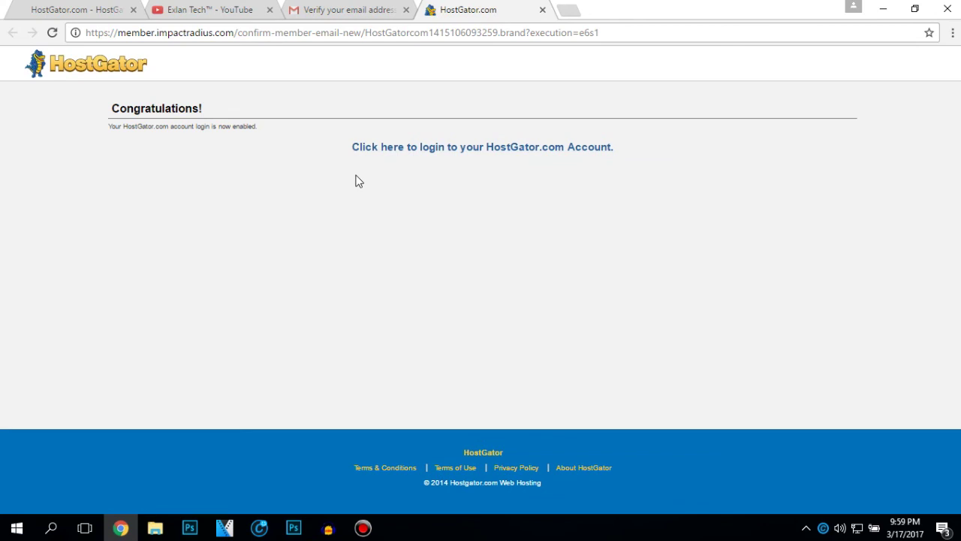
- Log in to the HostGator partner account with its username and password, reaching the under-review notice
{"action": "left_click", "coordinate": [384, 156]}
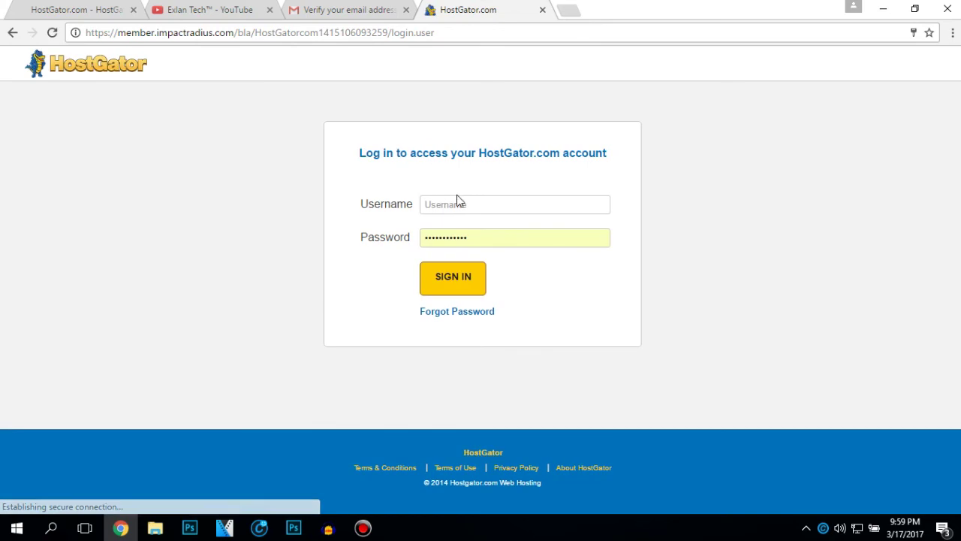
{"action": "left_click", "coordinate": [456, 203]}
{"action": "type", "text": "exlantech"}
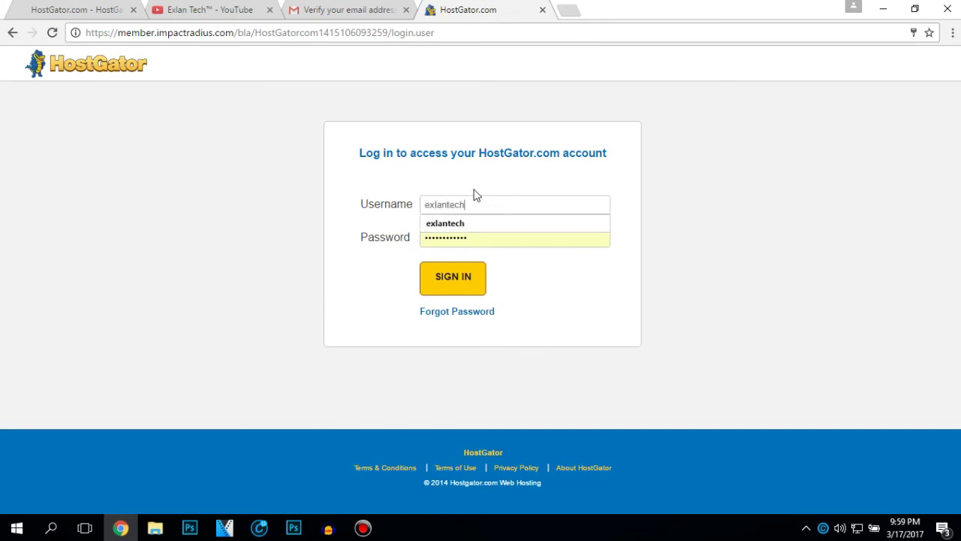
{"action": "key", "text": "Tab"}
{"action": "key", "text": "BackSpace"}
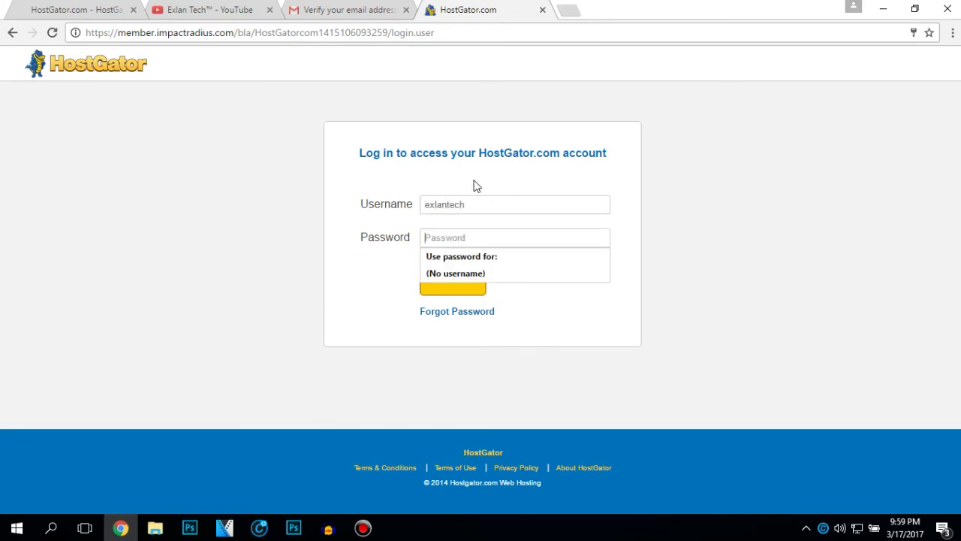
{"action": "type", "text": "•••••••••"}
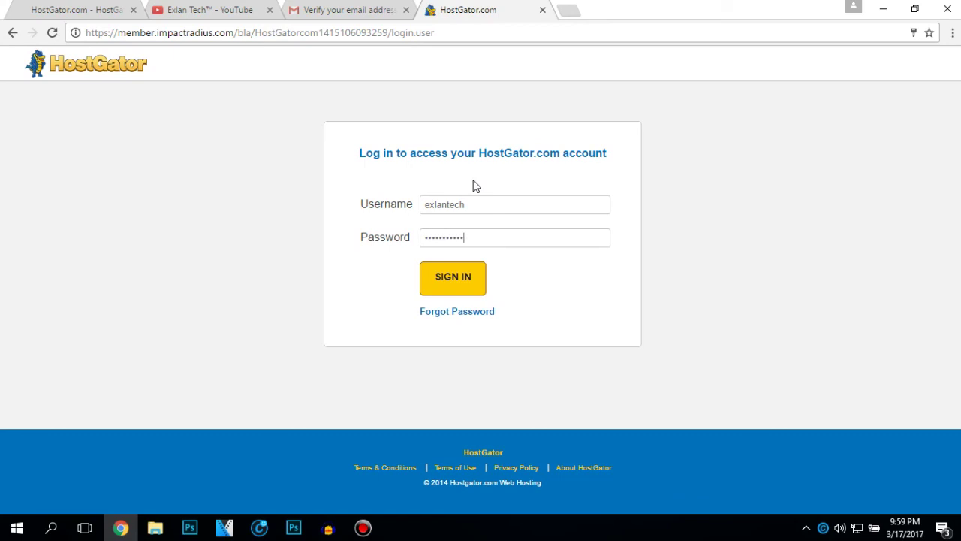
{"action": "type", "text": "•"}
{"action": "key", "text": "Return"}
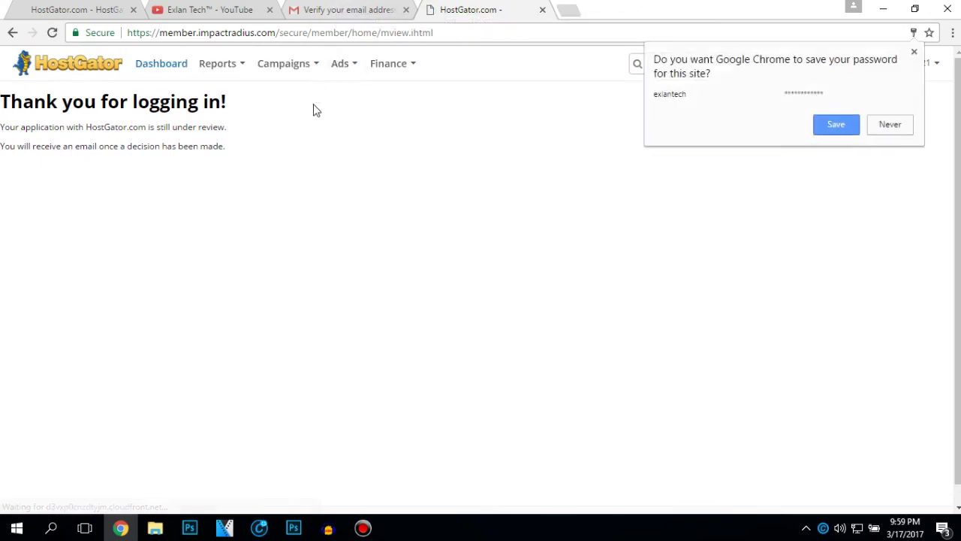
- Save the login in Chrome and view the pending HostGator.com proposal from the Application Sent notification
{"action": "left_click", "coordinate": [838, 125]}
{"action": "left_click", "coordinate": [819, 71]}
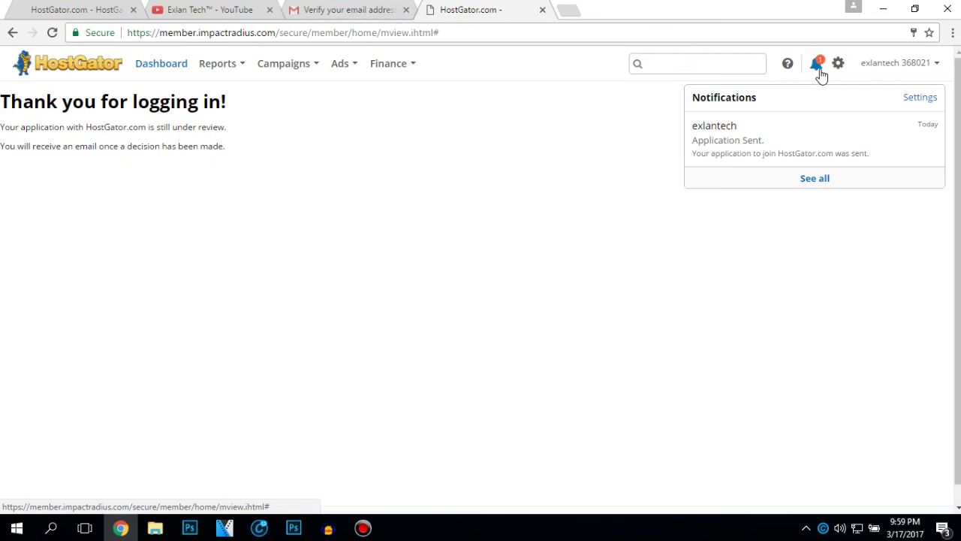
{"action": "left_click", "coordinate": [745, 154]}
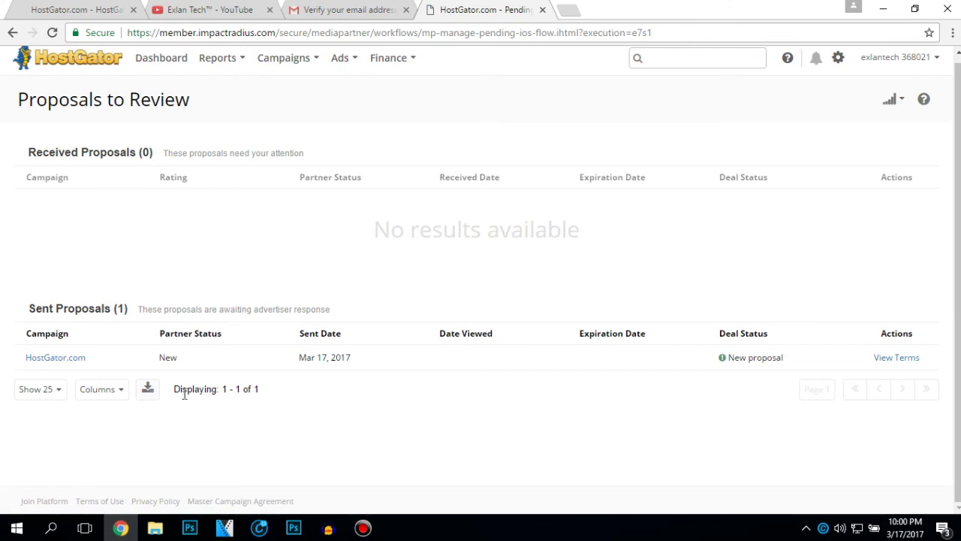
{"action": "scroll", "coordinate": [224, 248], "scroll_direction": "up", "scroll_amount": 1}
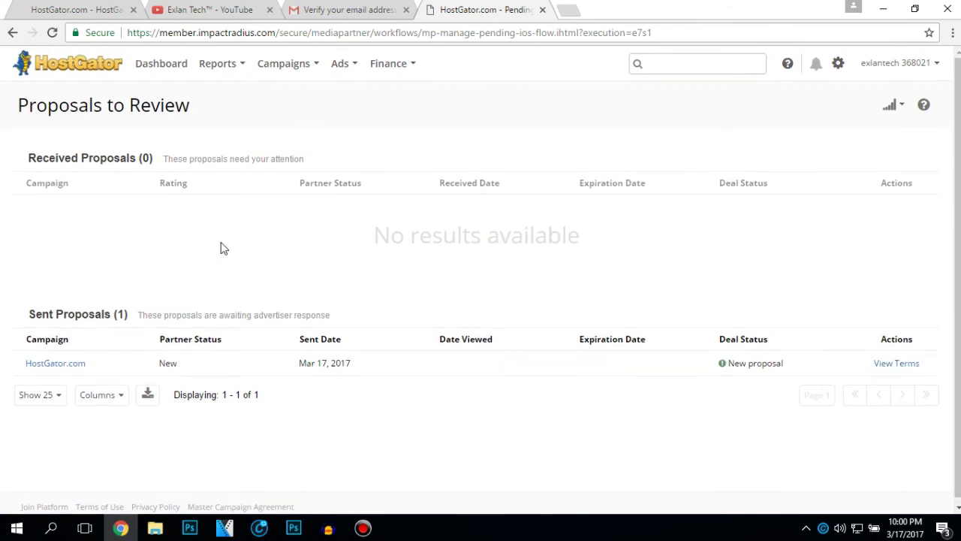
- Back in Gmail, open HostGator's Insertion Order Application email from the inbox and read through it
{"action": "left_click", "coordinate": [321, 9]}
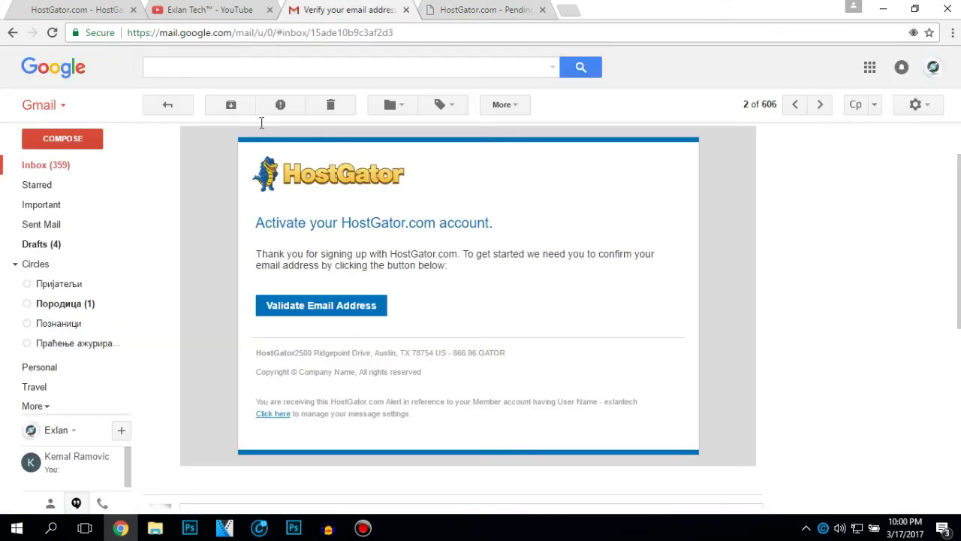
{"action": "left_click", "coordinate": [103, 167]}
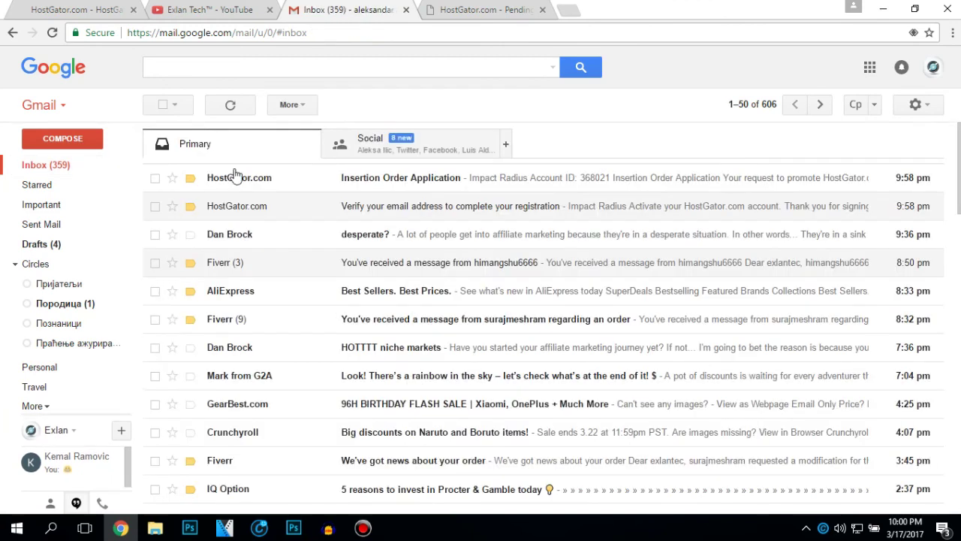
{"action": "left_click", "coordinate": [282, 187]}
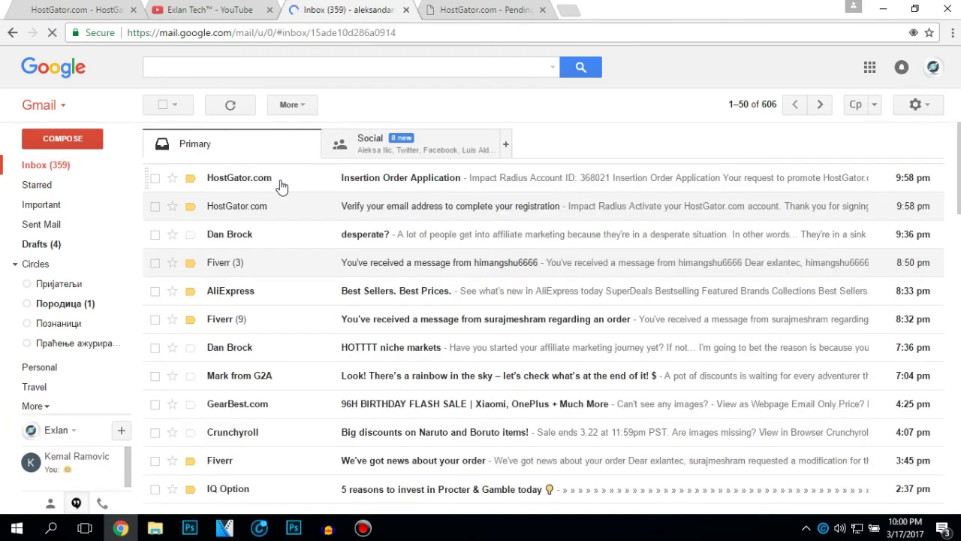
{"action": "scroll", "coordinate": [272, 247], "scroll_direction": "down", "scroll_amount": 1}
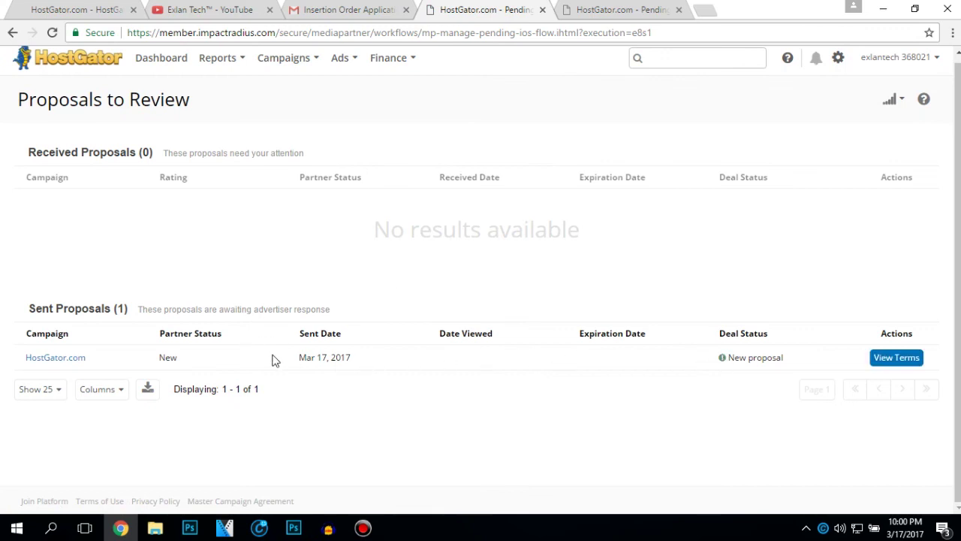
{"action": "left_click", "coordinate": [50, 361]}
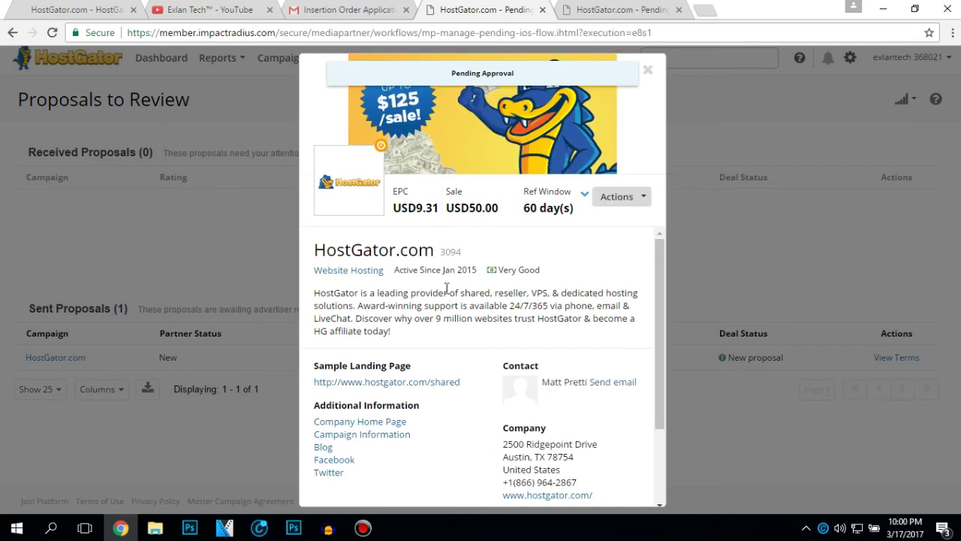
{"action": "key", "text": "Escape"}
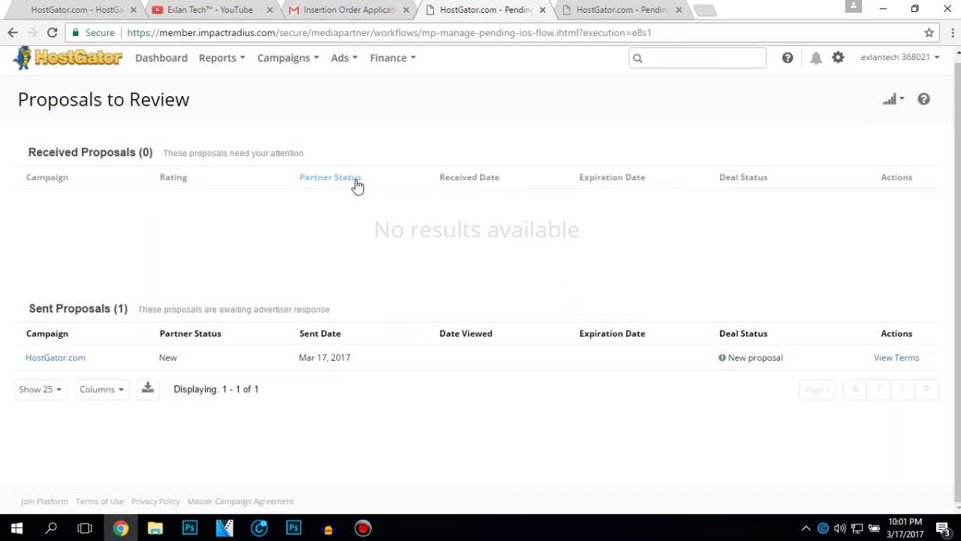